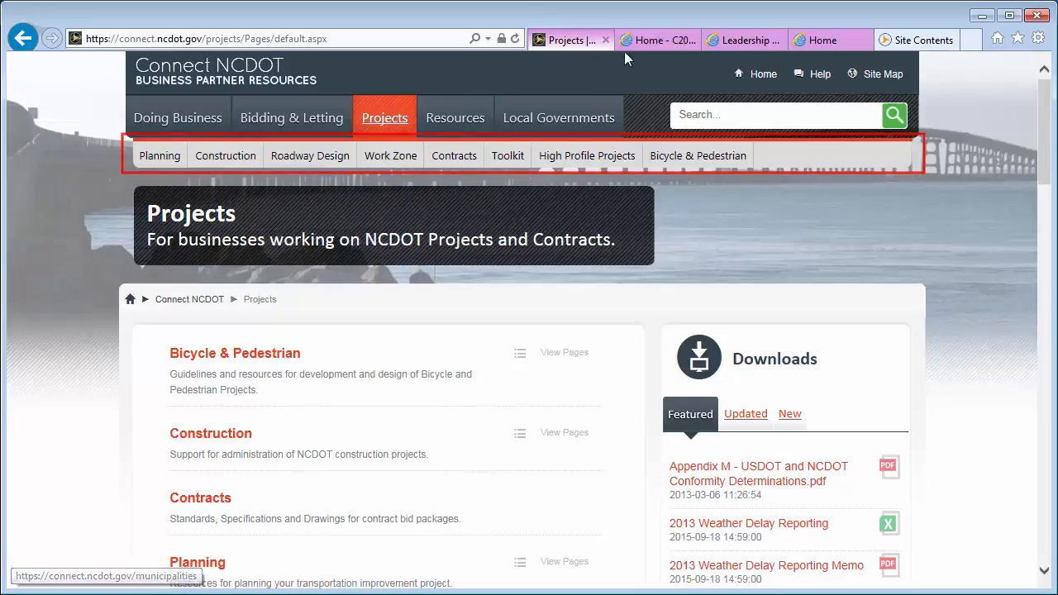
# Step: View the project team site and the Leadership site as examples of site navigation
pyautogui.click(639, 43)
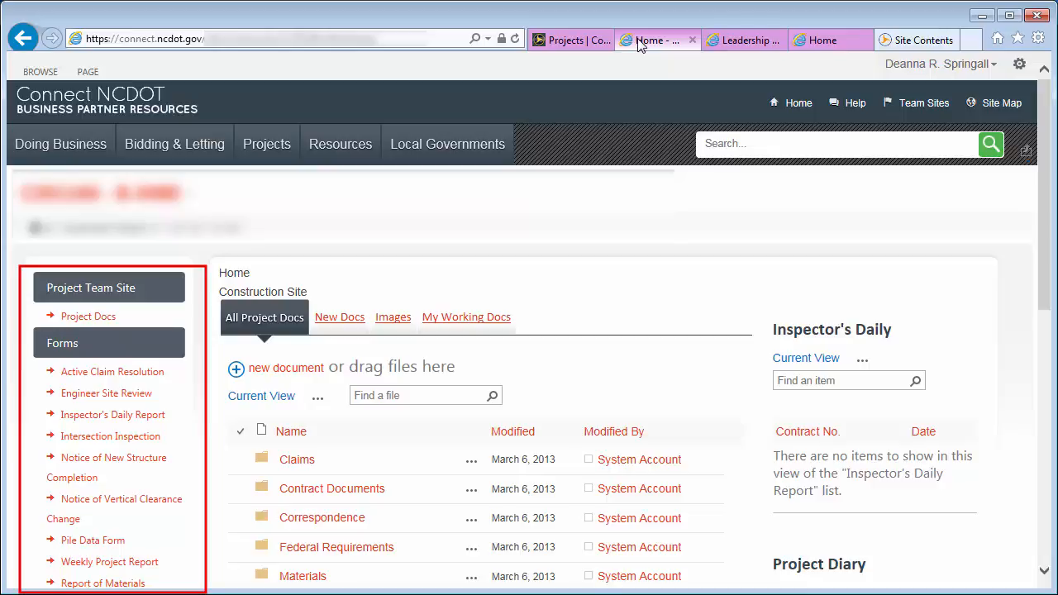
pyautogui.click(740, 43)
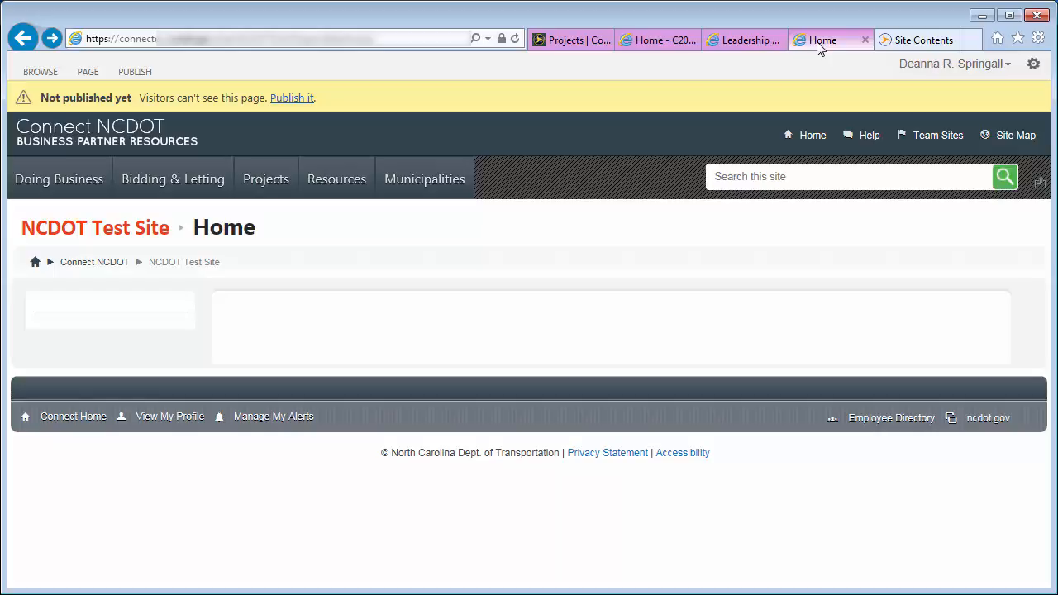
# Step: Open the list settings of the Software Inventory list from the NCDOT Test Site's contents
pyautogui.click(1033, 65)
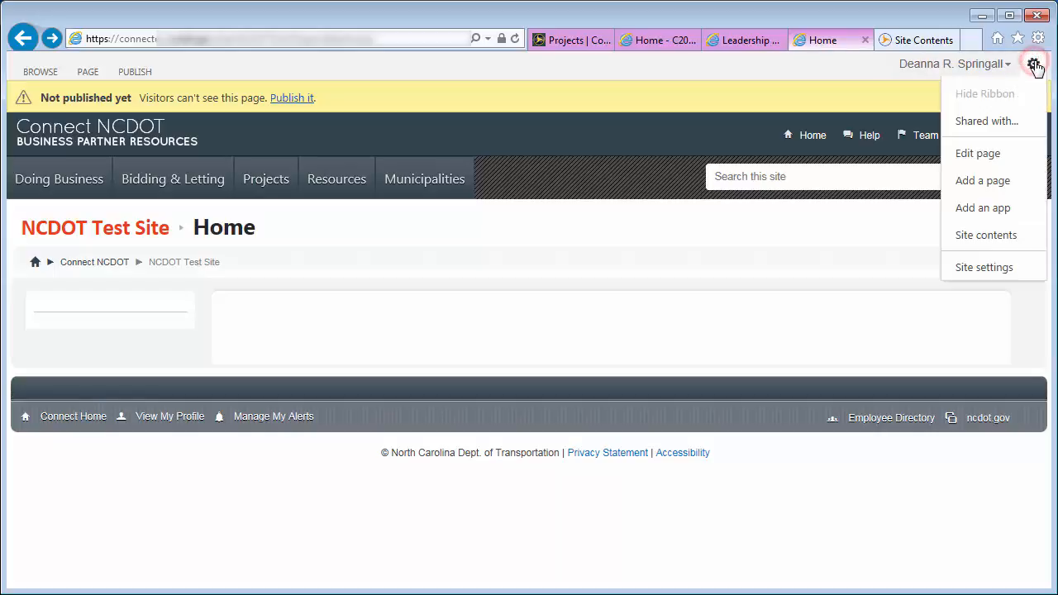
pyautogui.click(980, 237)
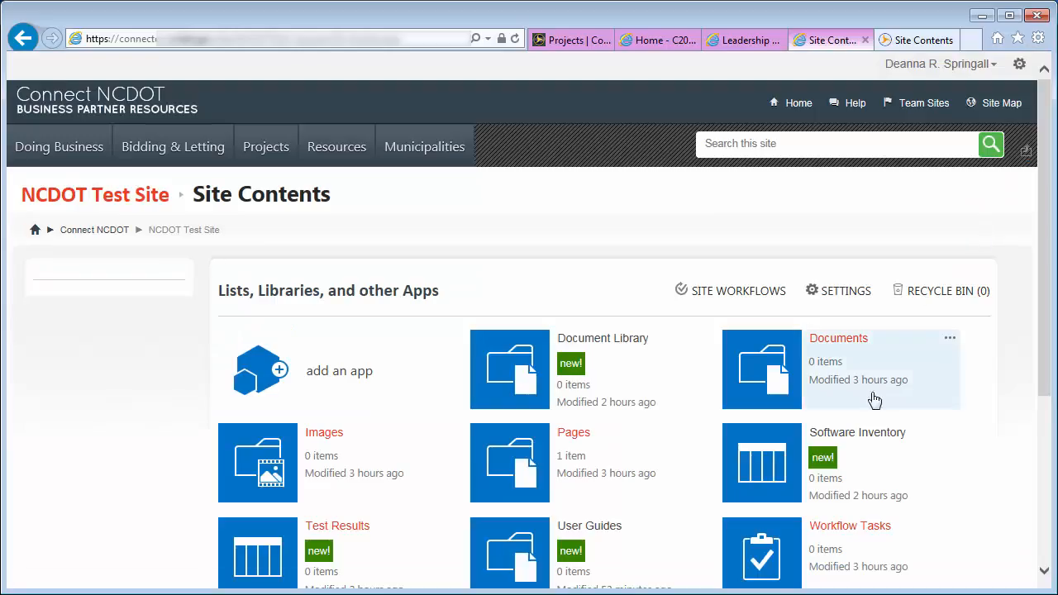
pyautogui.click(850, 439)
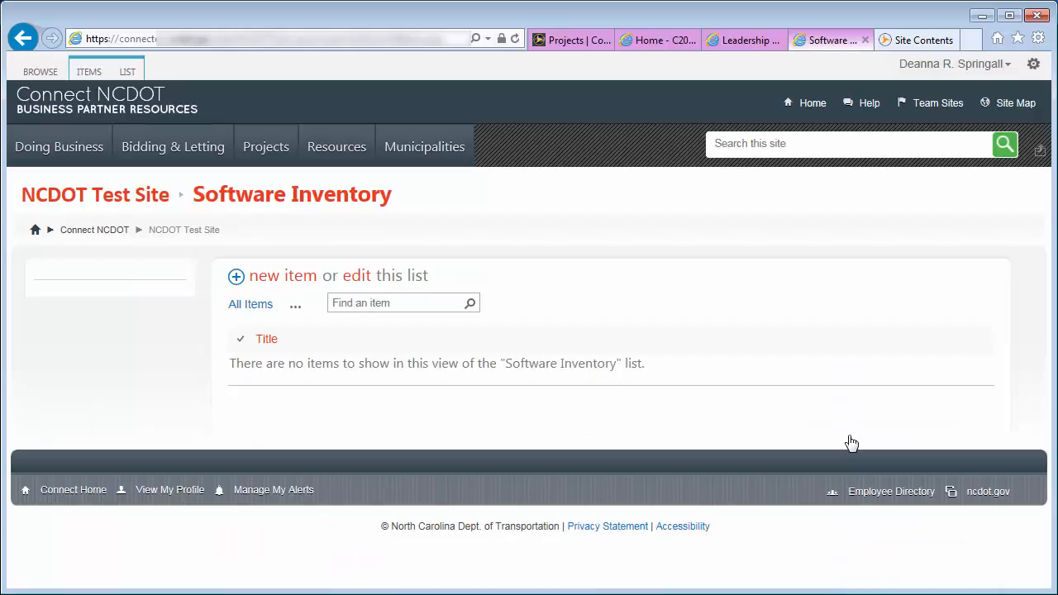
pyautogui.click(133, 72)
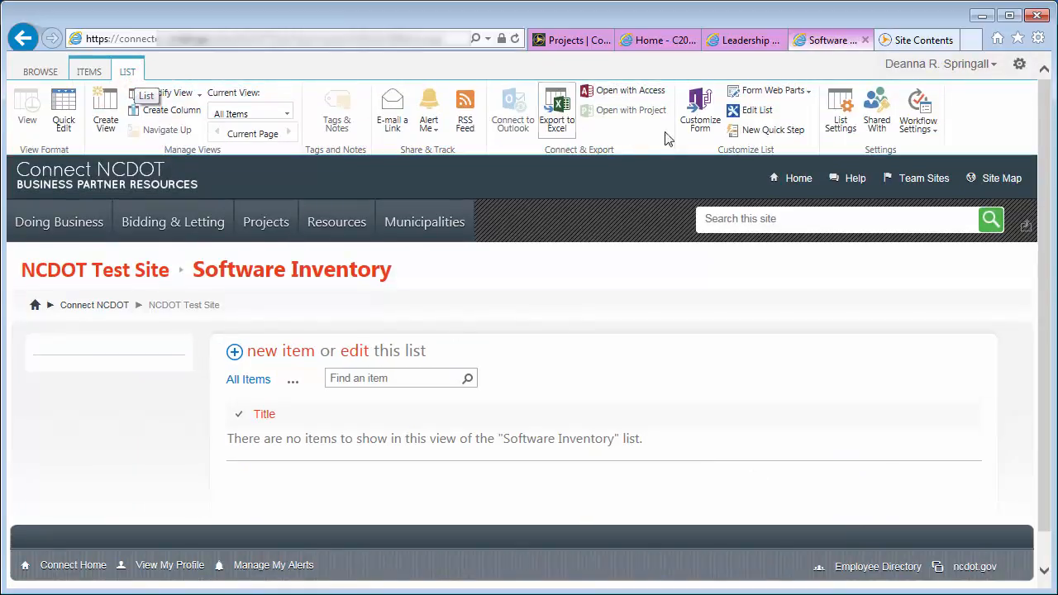
pyautogui.click(839, 124)
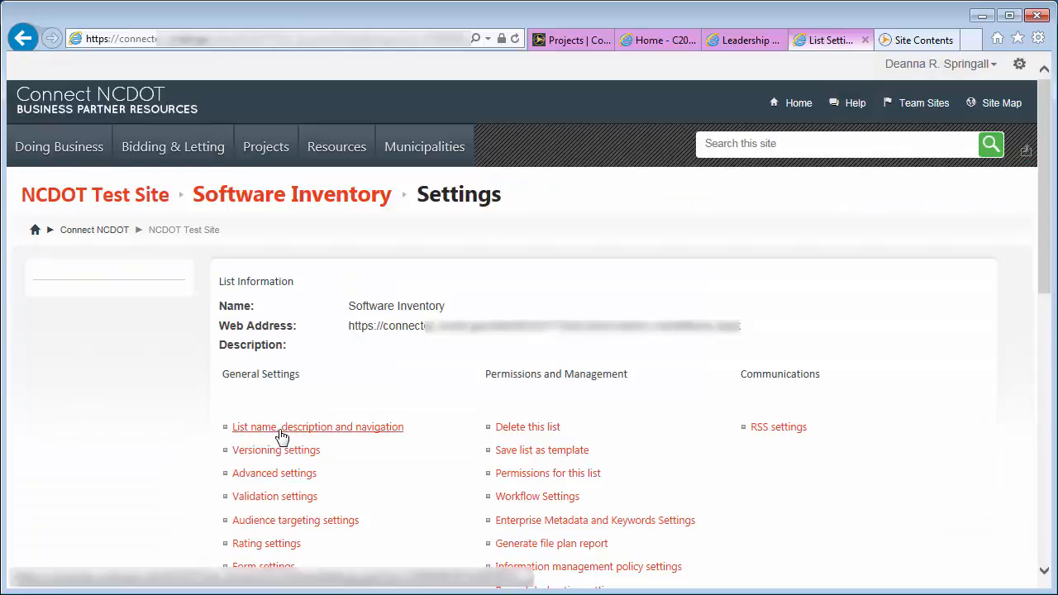
# Step: Set the Software Inventory list to display on the Quick Launch, save the setting and refresh the page
pyautogui.click(280, 431)
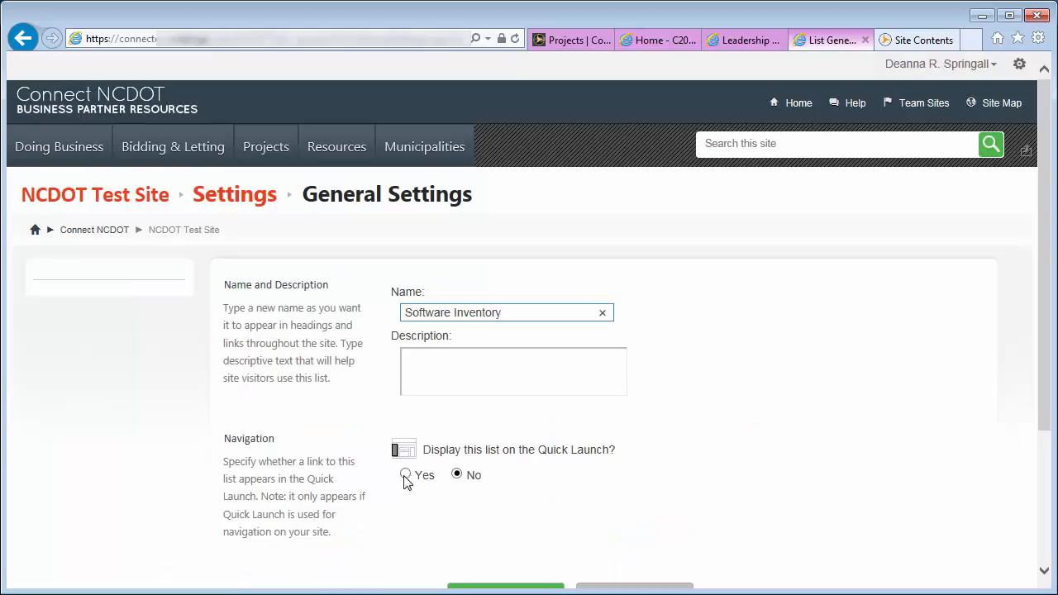
pyautogui.click(408, 474)
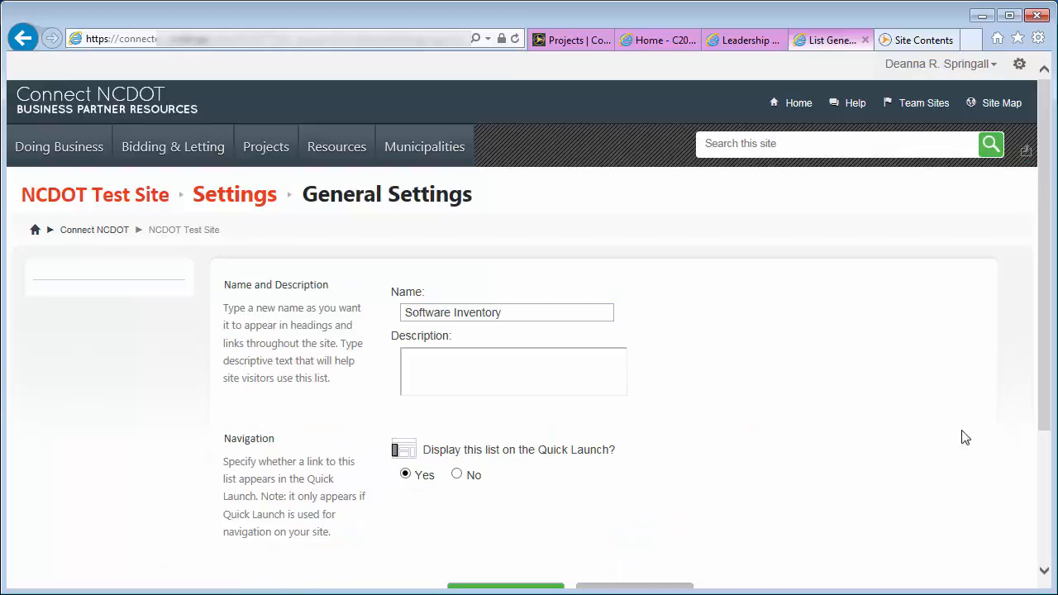
pyautogui.moveTo(1042, 407); pyautogui.dragTo(1049, 490)
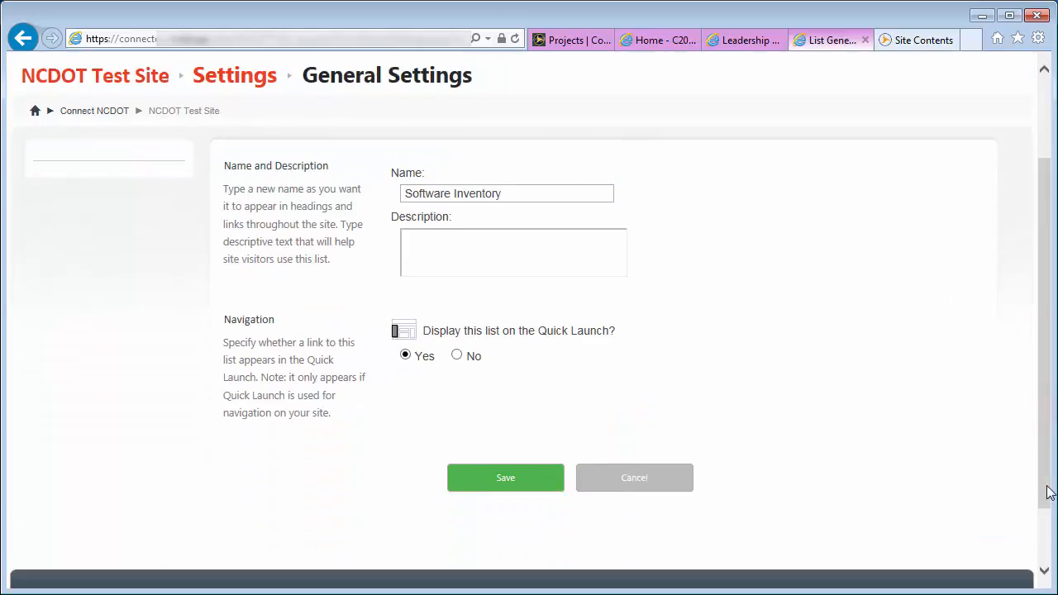
pyautogui.click(490, 479)
pyautogui.press('F5')
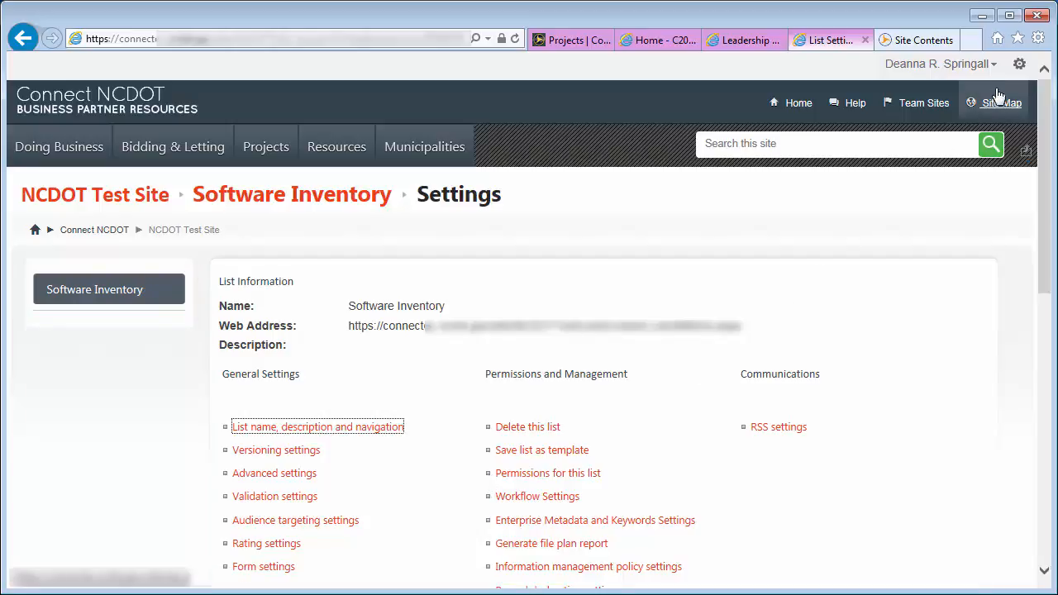
# Step: Open the library settings of the Document Library from the site contents
pyautogui.click(1019, 64)
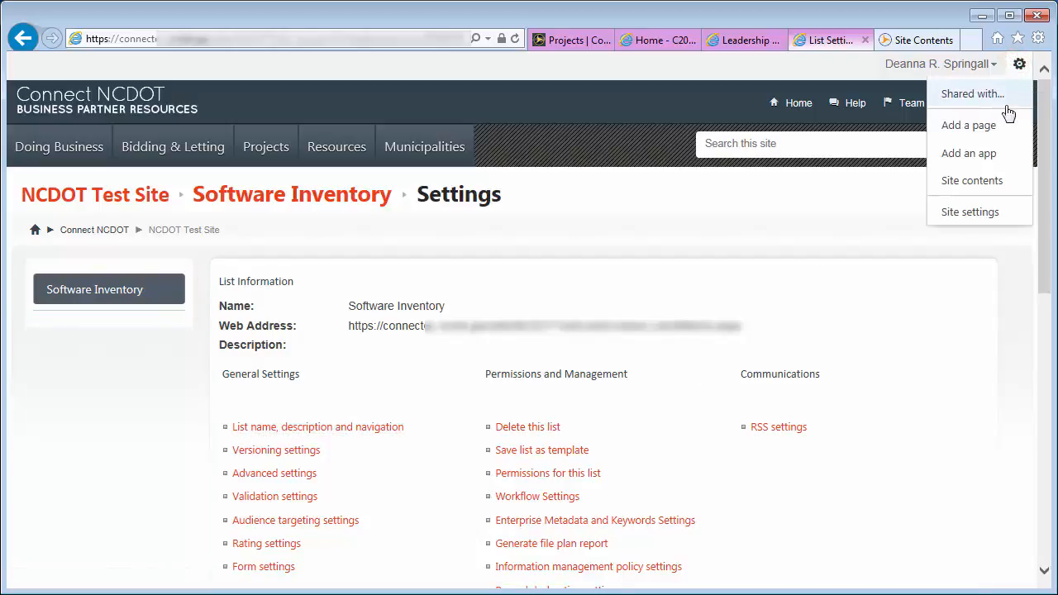
pyautogui.click(985, 181)
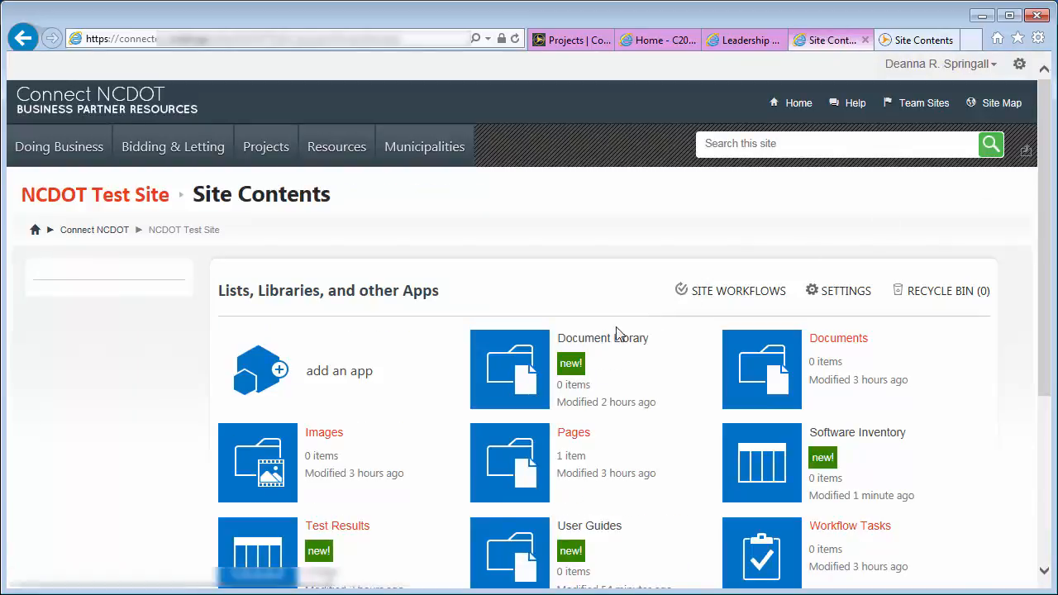
pyautogui.click(597, 338)
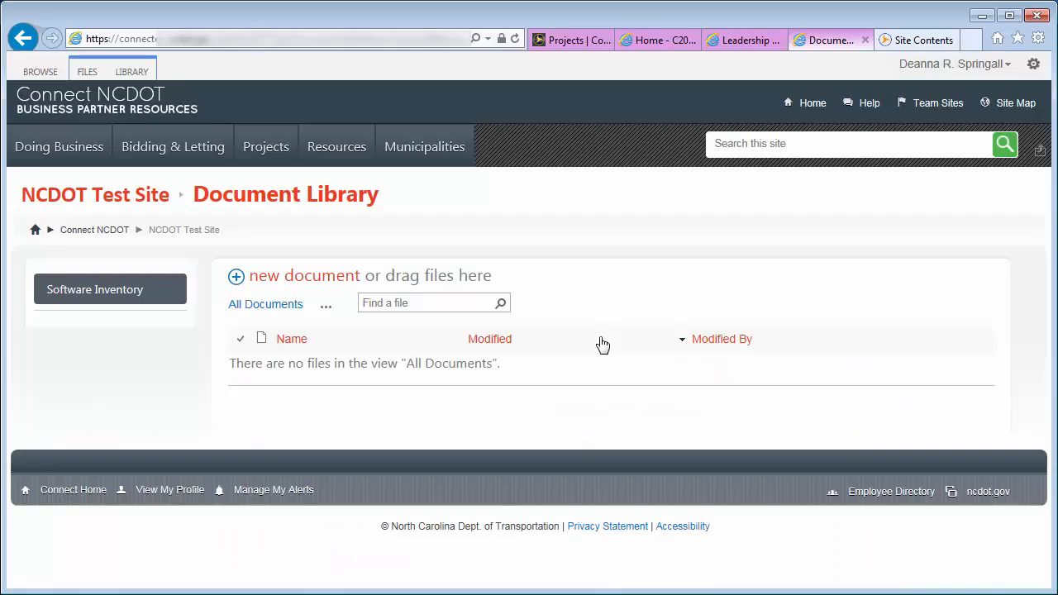
pyautogui.click(134, 73)
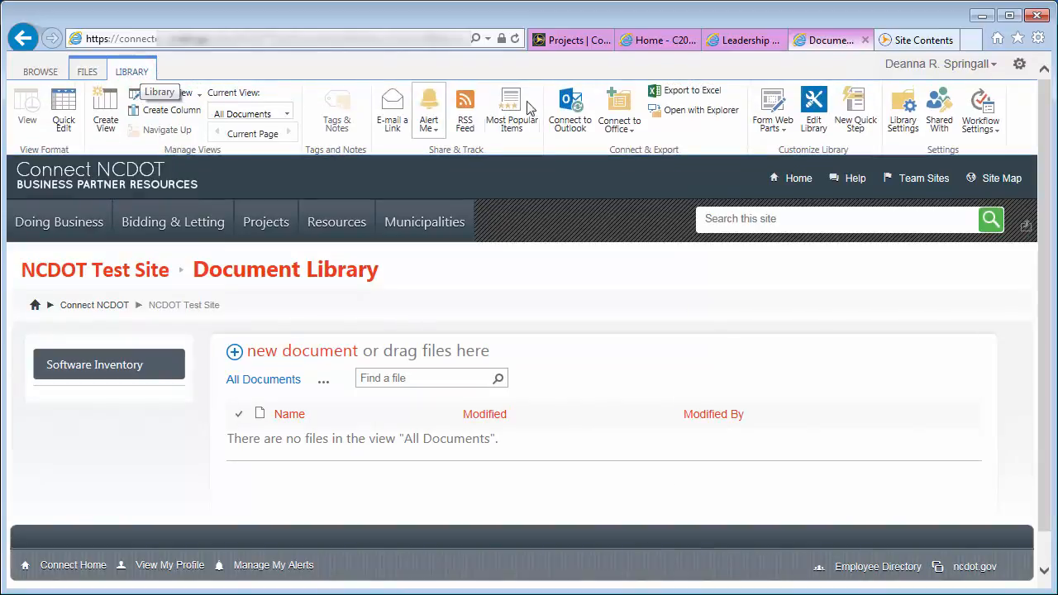
pyautogui.click(903, 122)
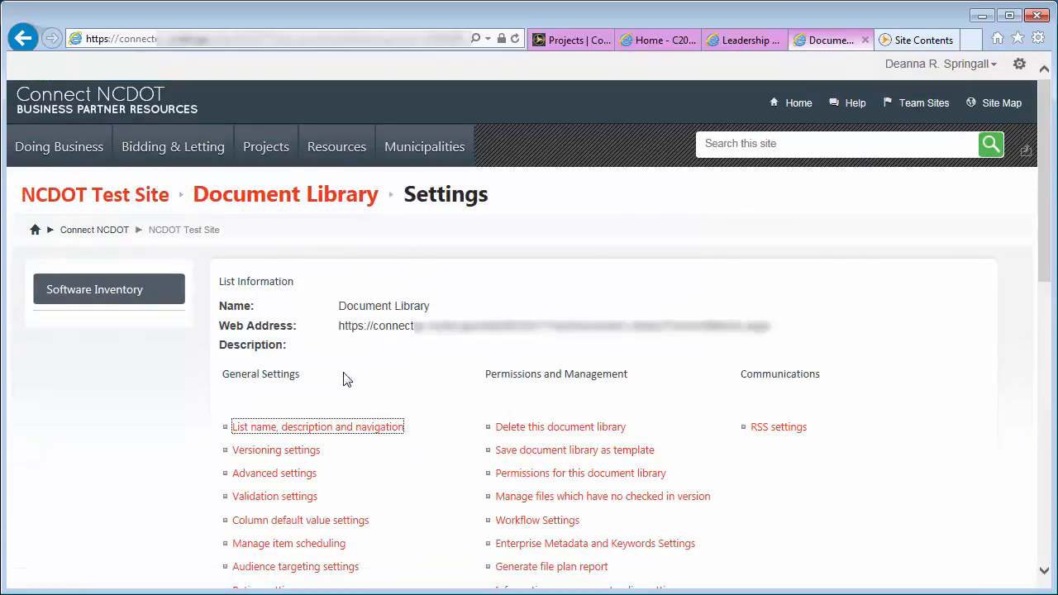
# Step: Set the Document Library to display on the Quick Launch, save the setting and refresh the page
pyautogui.click(261, 429)
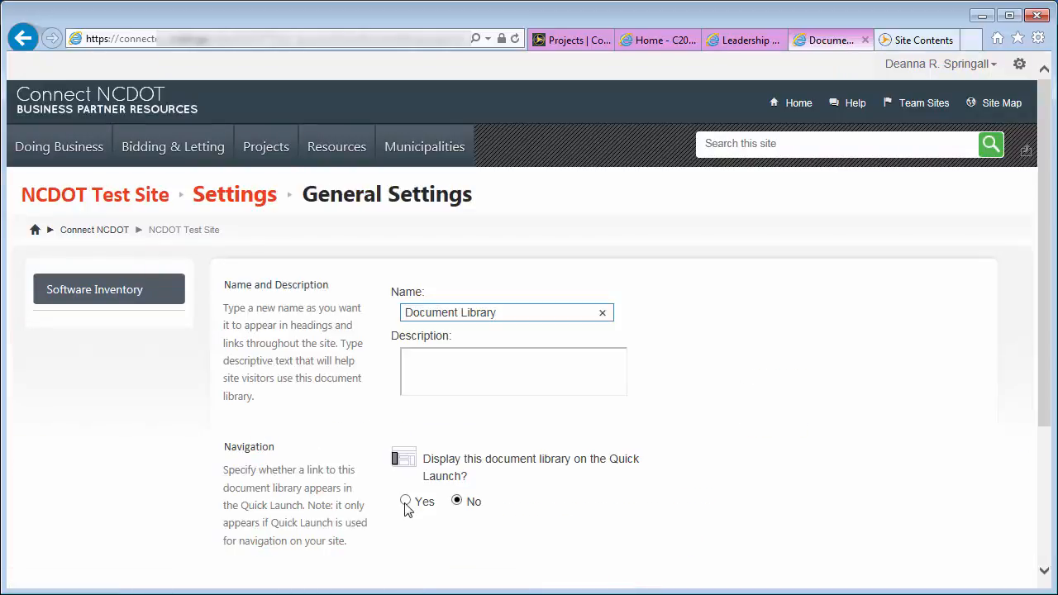
pyautogui.click(406, 502)
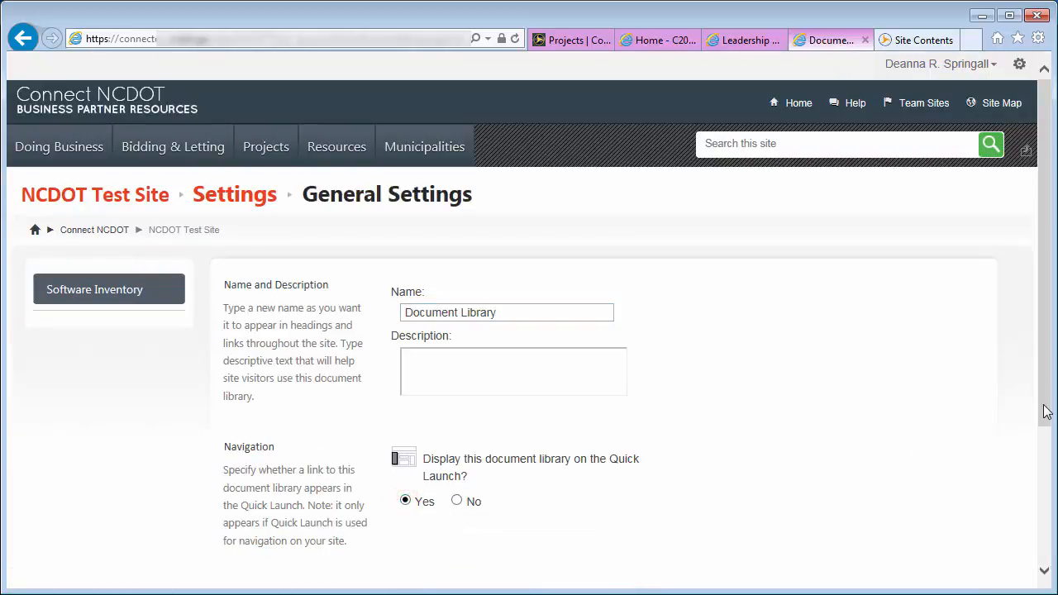
pyautogui.moveTo(1047, 409); pyautogui.dragTo(1045, 481)
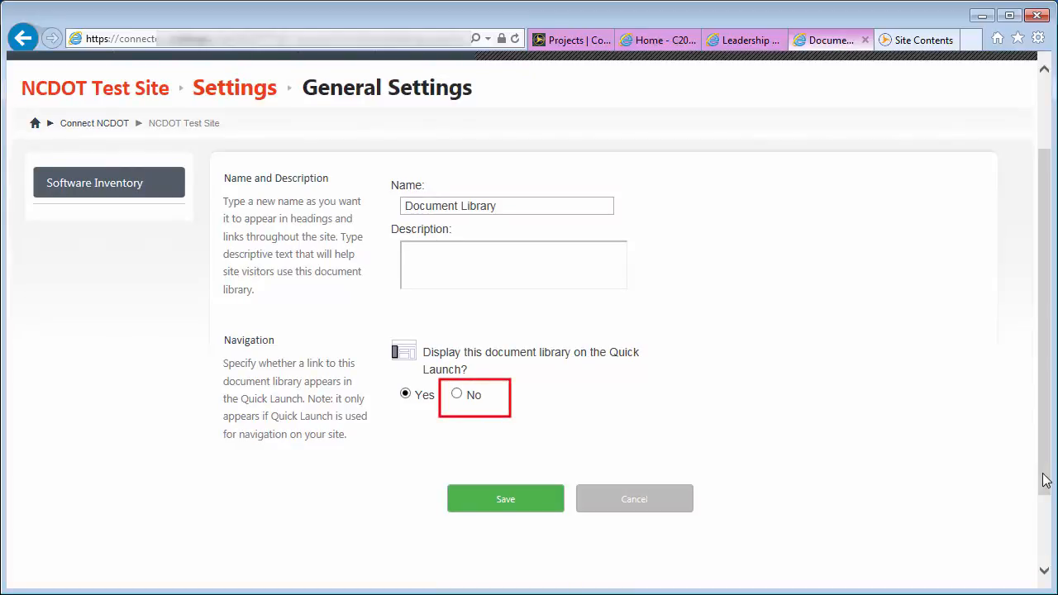
pyautogui.click(504, 500)
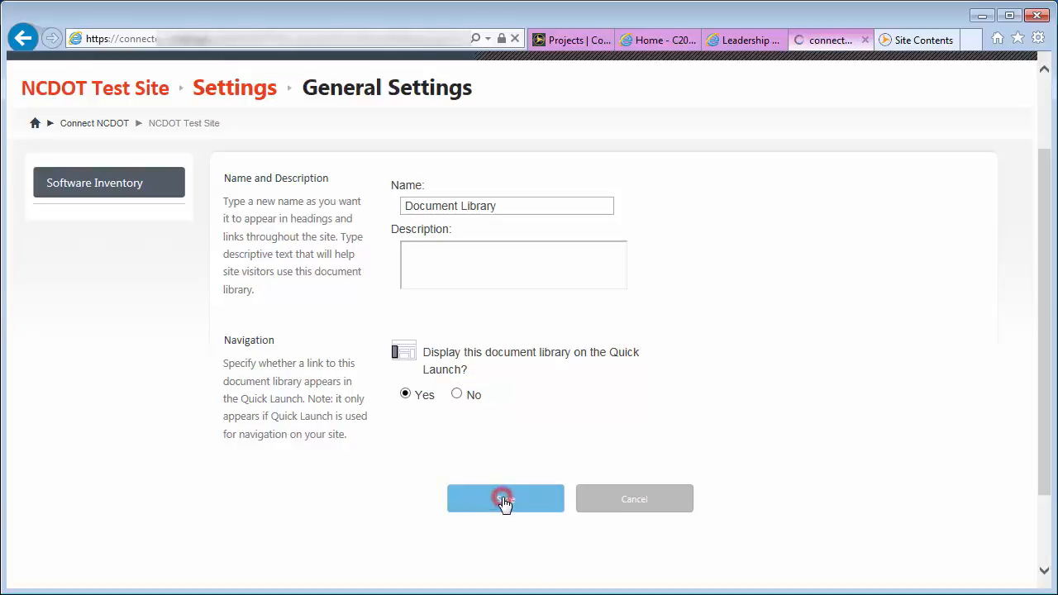
pyautogui.press('F5')
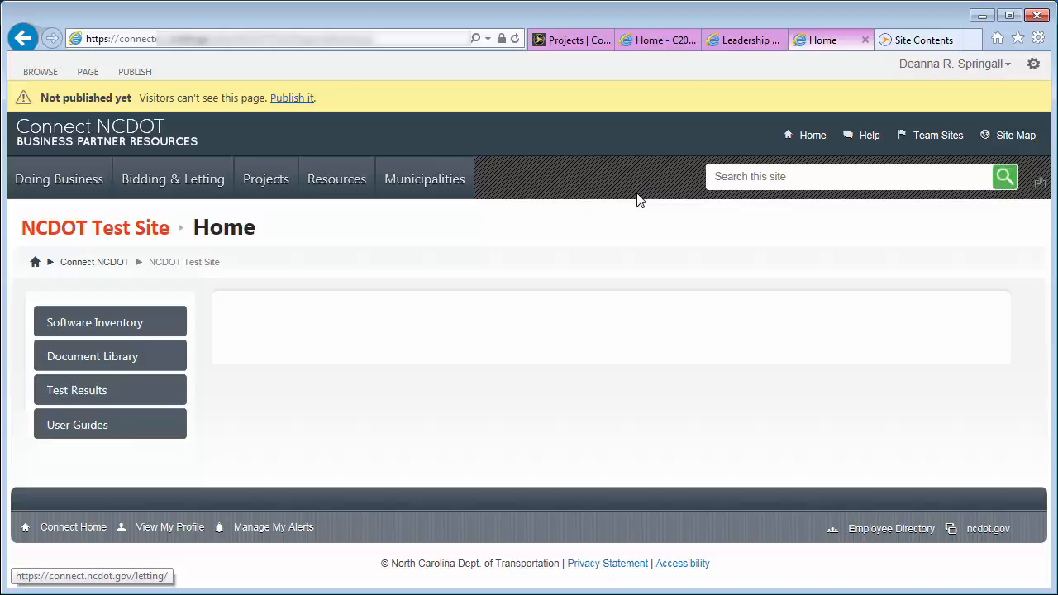
# Step: Open the test site's navigation settings at the structural navigation editing and sorting section
pyautogui.click(1034, 64)
pyautogui.click(982, 267)
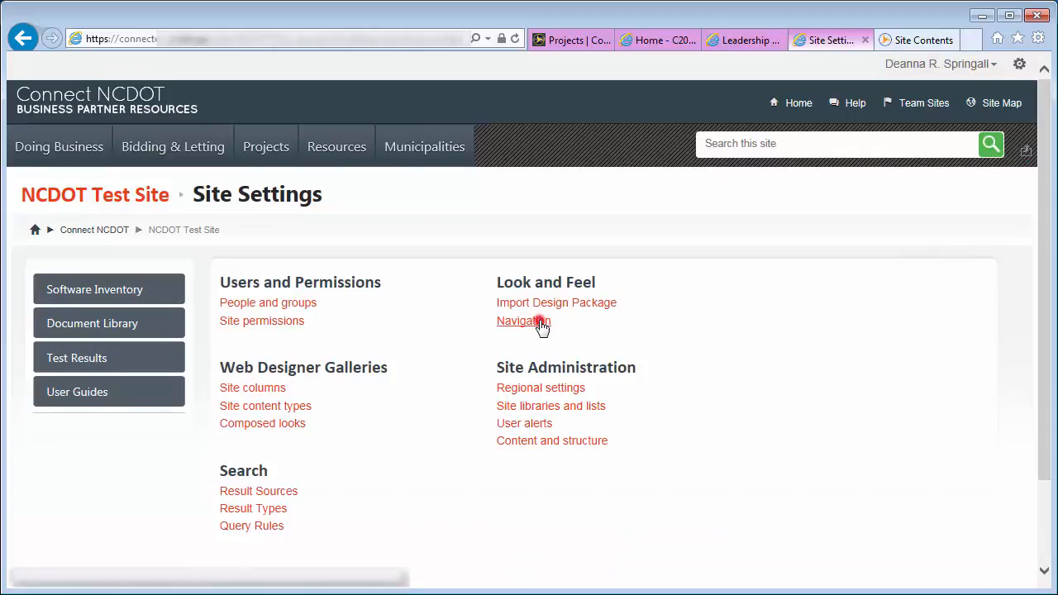
pyautogui.click(542, 325)
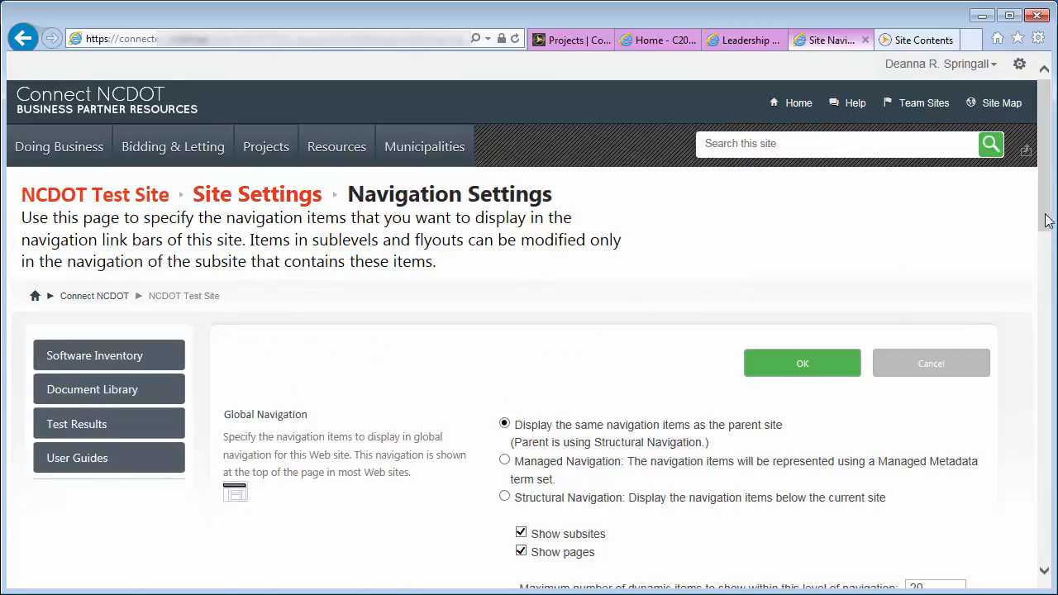
pyautogui.moveTo(1046, 215); pyautogui.dragTo(1039, 395)
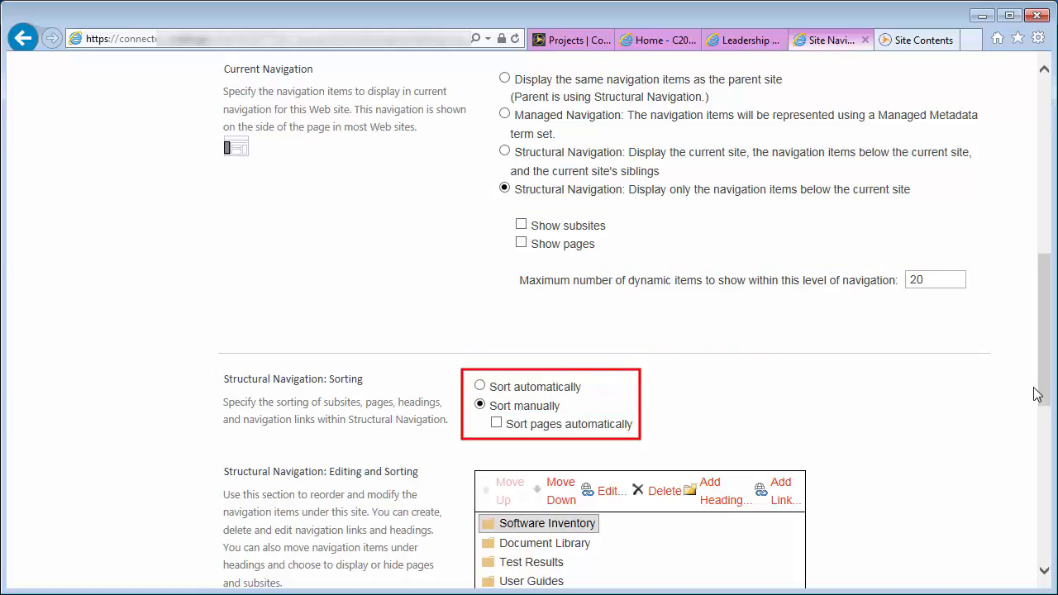
pyautogui.moveTo(1047, 390); pyautogui.dragTo(1042, 509)
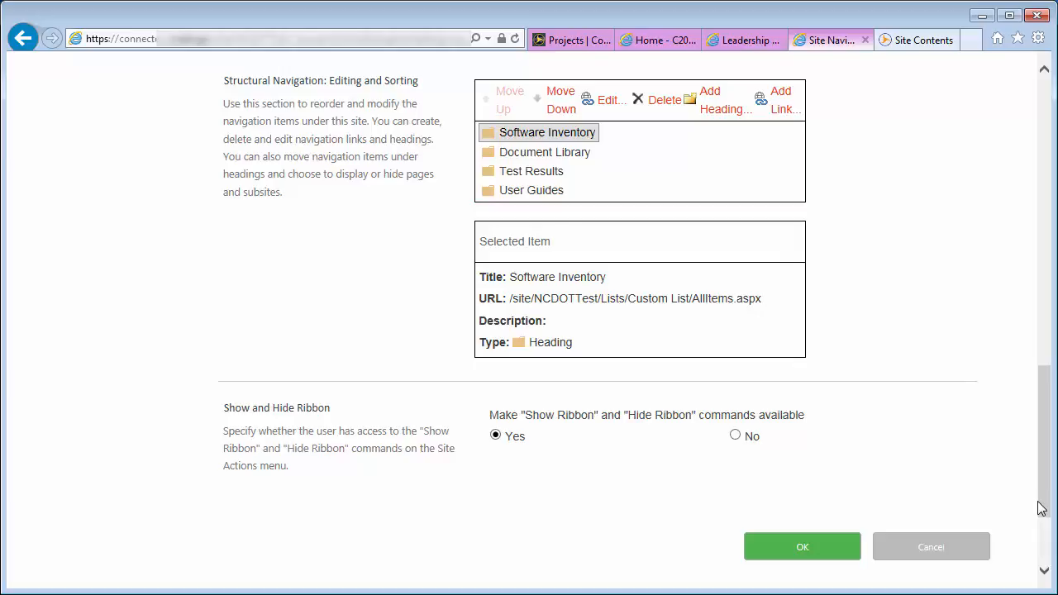
# Step: Start a new navigation heading after User Guides and title it Library
pyautogui.click(537, 192)
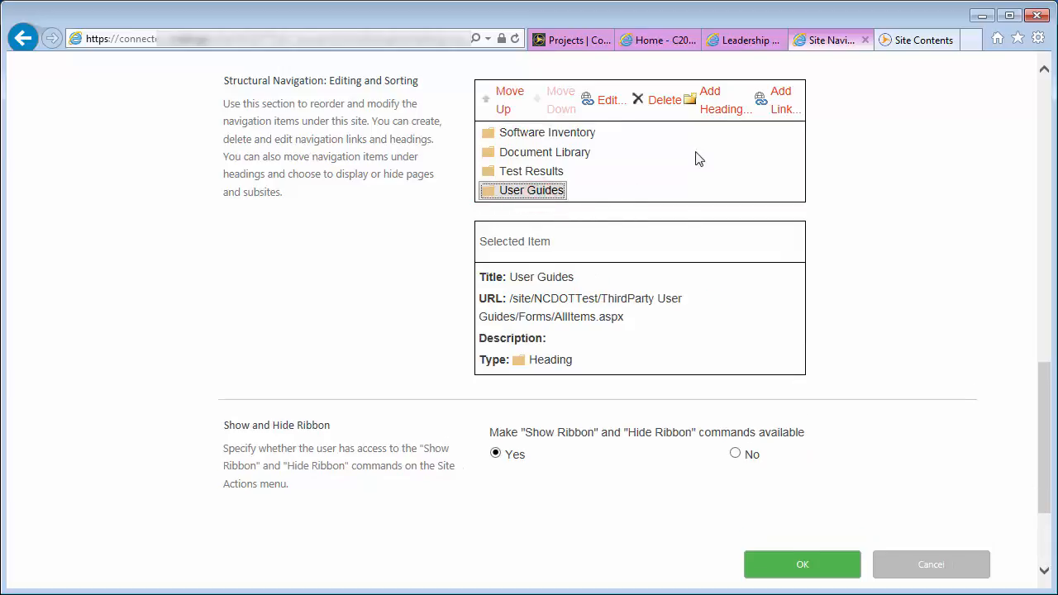
pyautogui.click(716, 106)
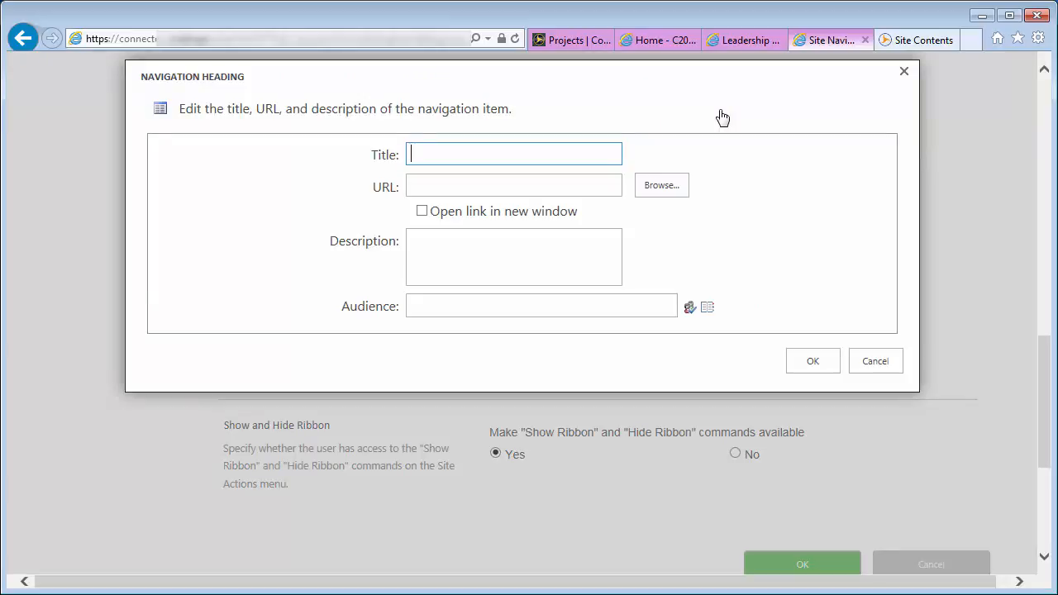
pyautogui.write('Library')
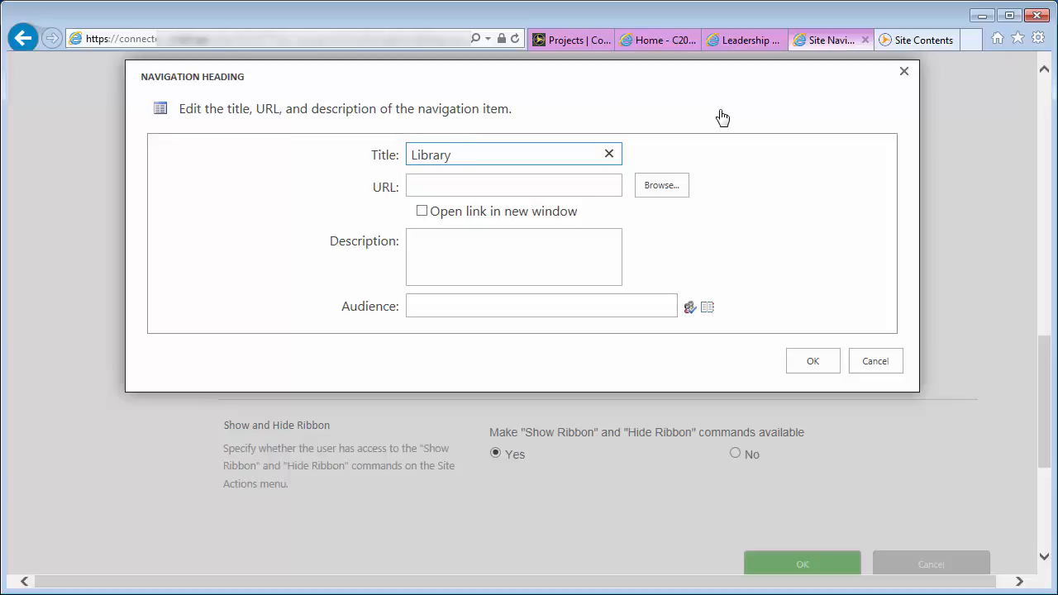
# Step: Copy the Site Contents page's address into the Library heading's URL and confirm the heading
pyautogui.click(902, 46)
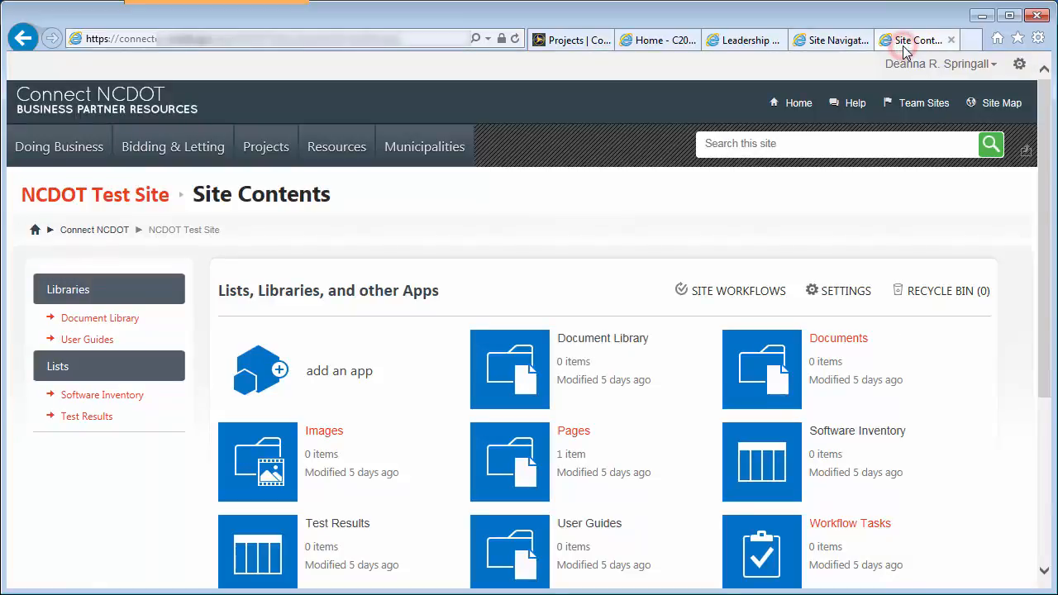
pyautogui.click(430, 41)
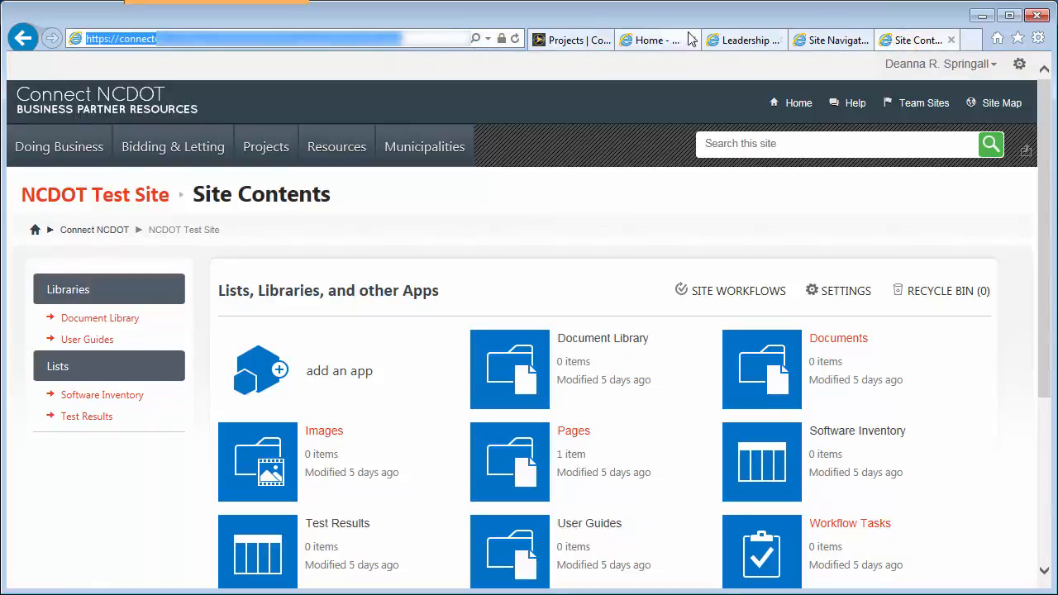
pyautogui.click(835, 41)
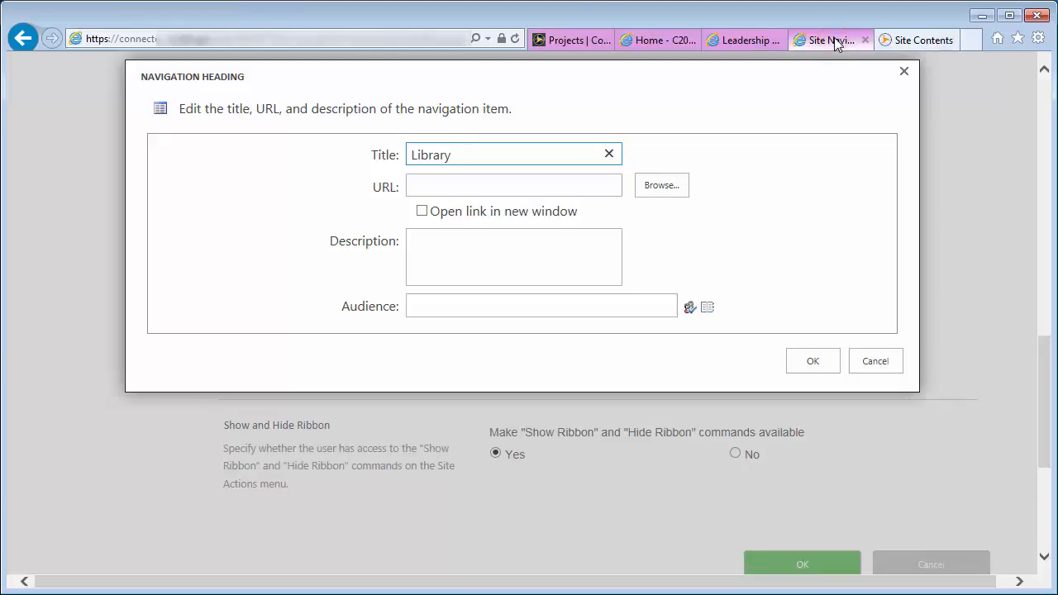
pyautogui.hotkey('ctrl', 'v')
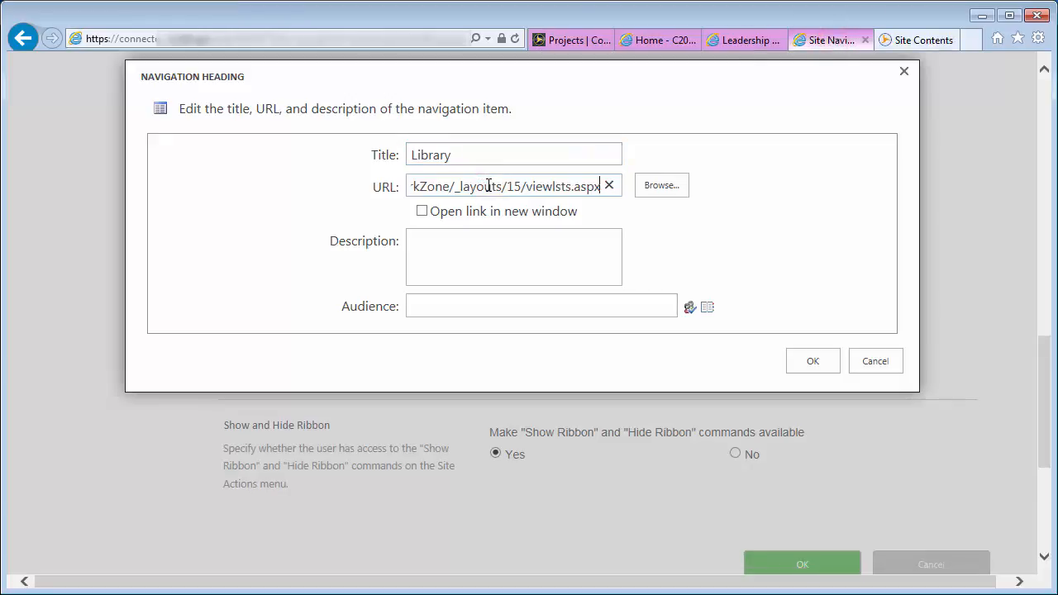
pyautogui.click(812, 364)
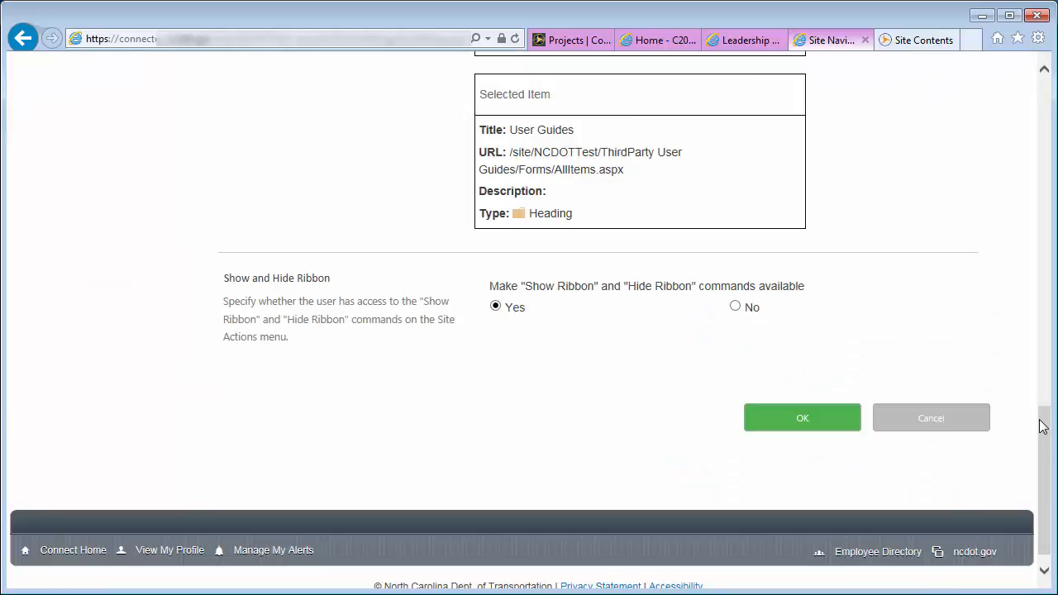
# Step: Add a navigation heading titled Lists after Library, using the copied Site Contents page address as its URL
pyautogui.moveTo(1046, 423); pyautogui.dragTo(1043, 355)
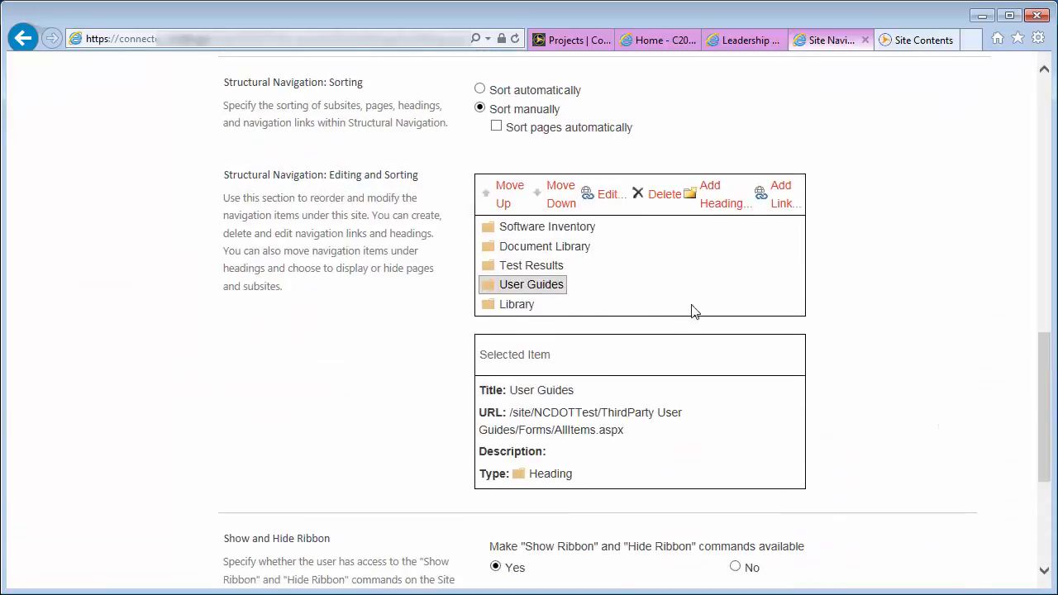
pyautogui.click(515, 306)
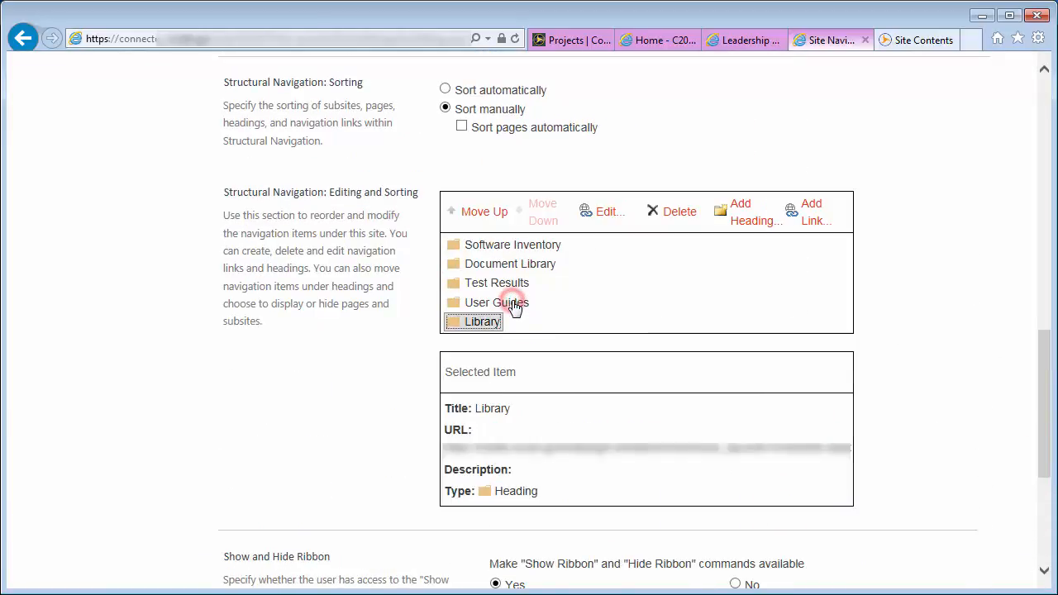
pyautogui.click(760, 225)
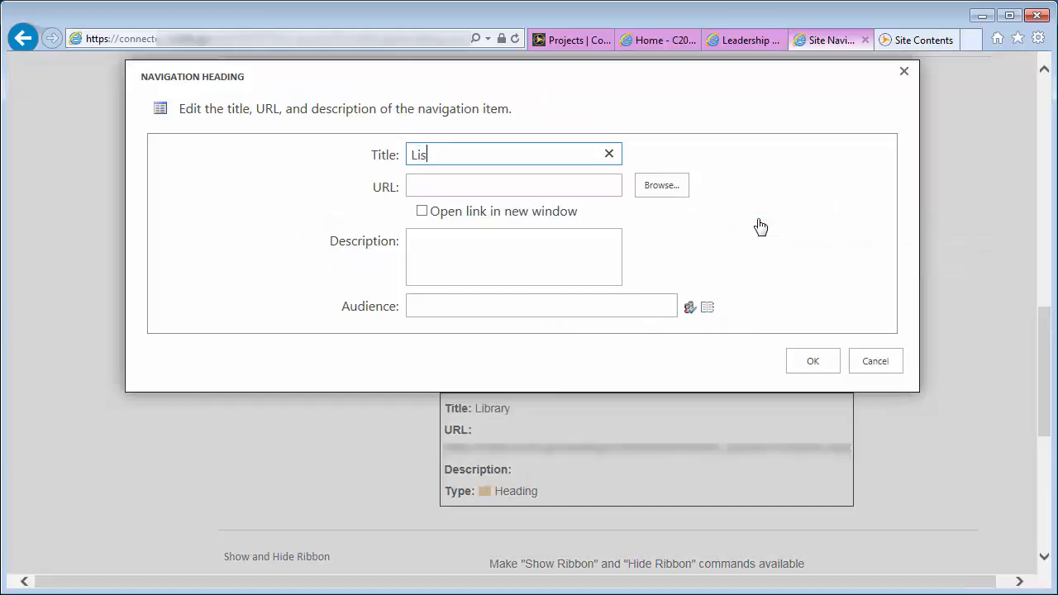
pyautogui.click(588, 189)
pyautogui.hotkey('ctrl', 'v')
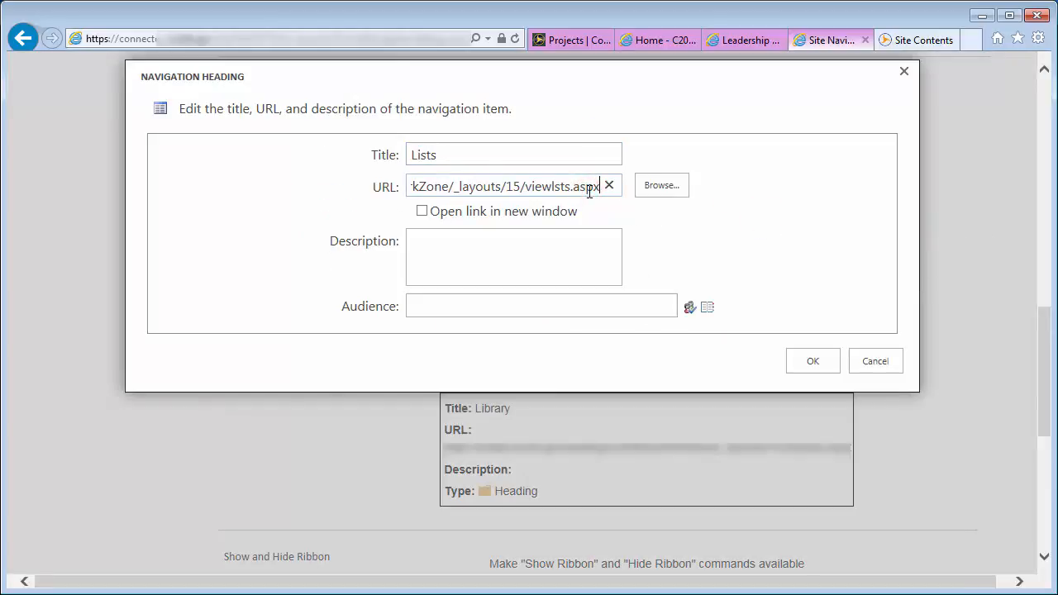
pyautogui.click(803, 358)
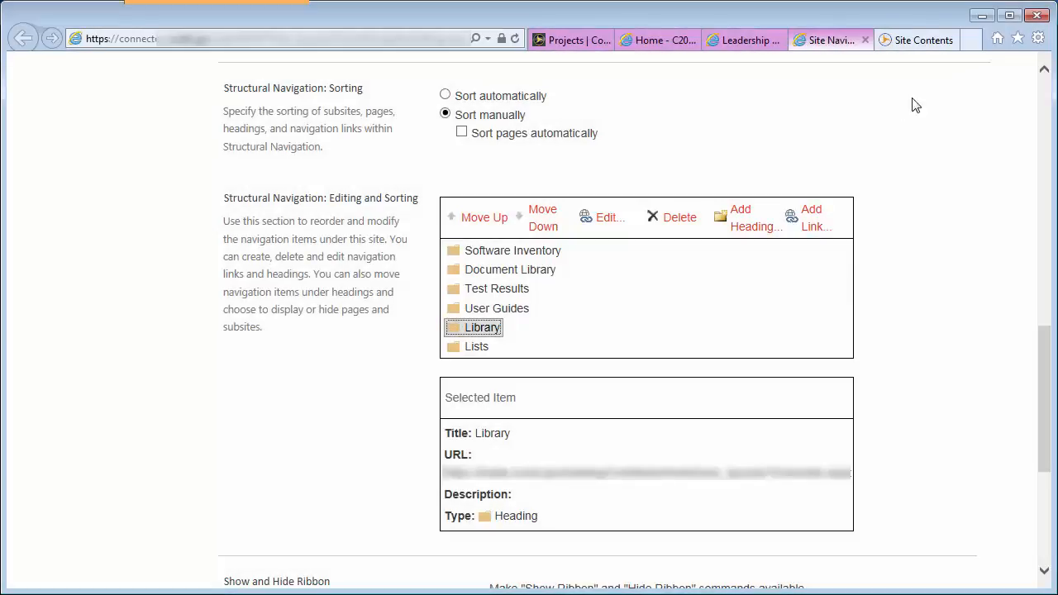
# Step: Add a Test Results link under the Lists heading, pointing to the NCDOT Test Site's Test Results list
pyautogui.click(475, 348)
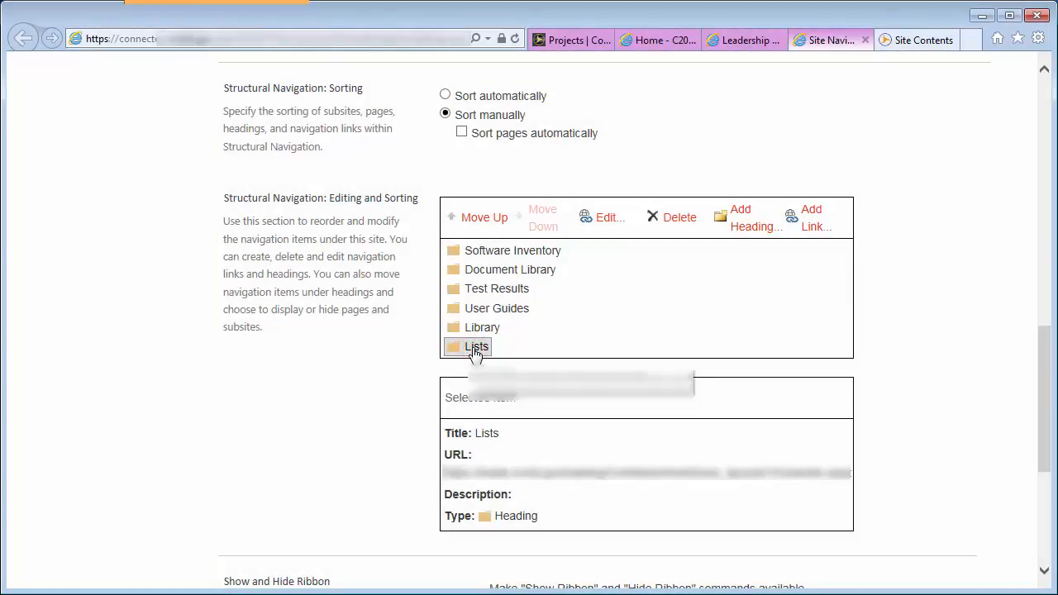
pyautogui.click(815, 223)
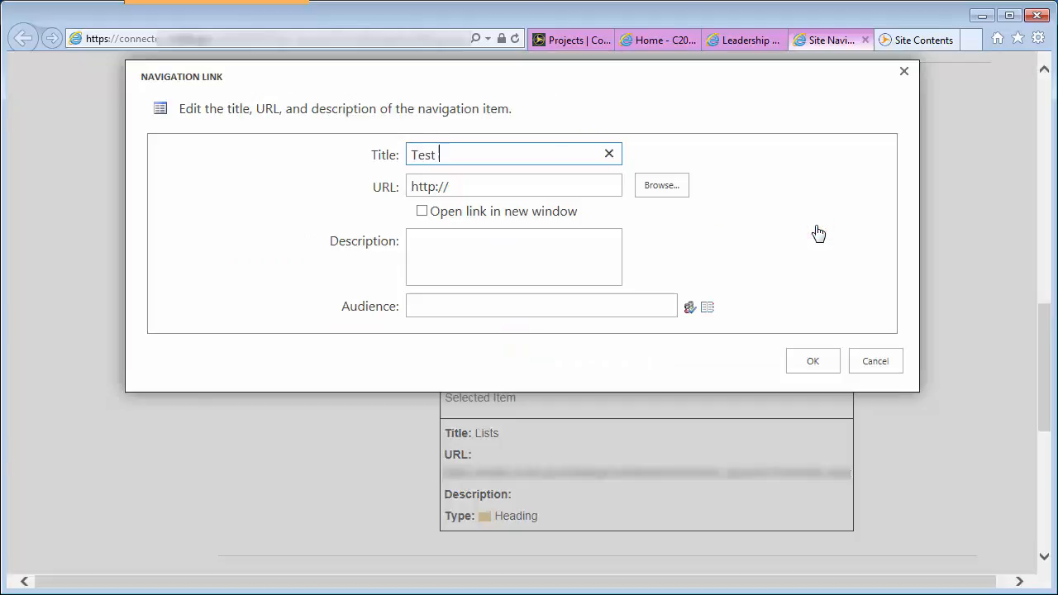
pyautogui.write('Test Results')
pyautogui.click(663, 186)
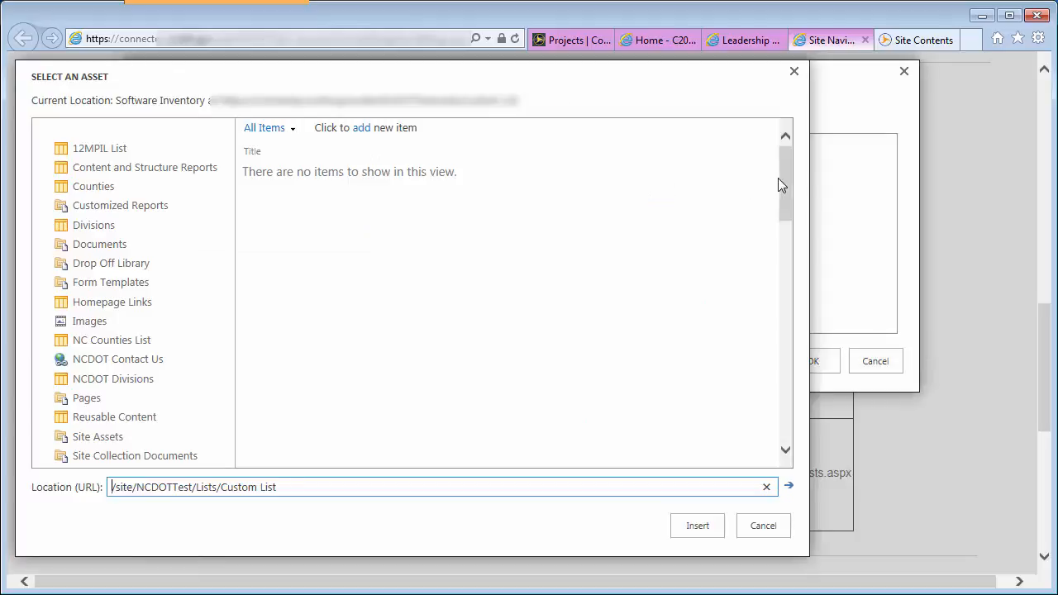
pyautogui.moveTo(786, 174); pyautogui.dragTo(778, 361)
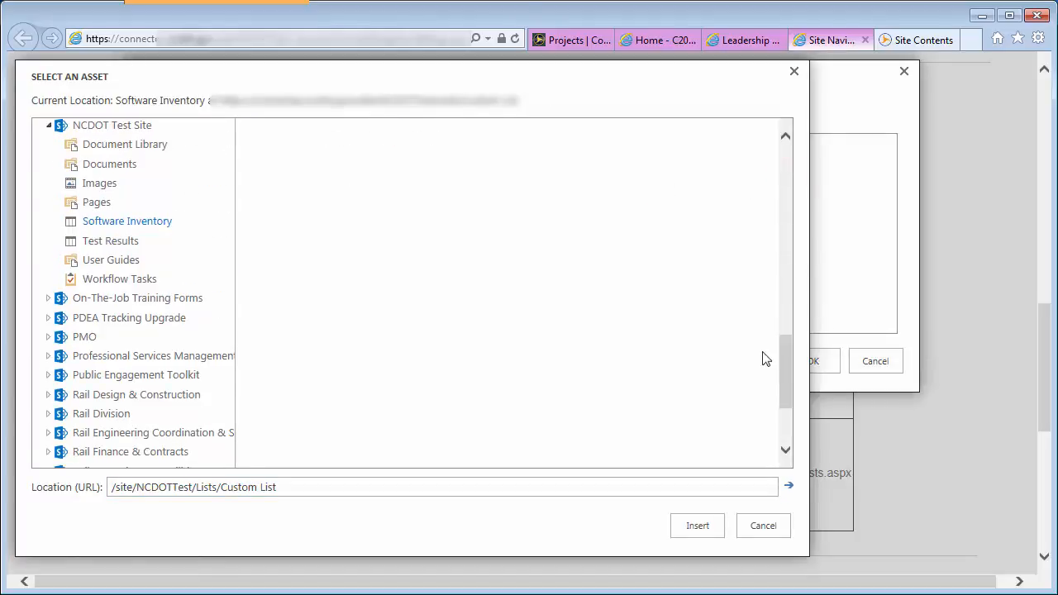
pyautogui.click(125, 241)
pyautogui.click(683, 524)
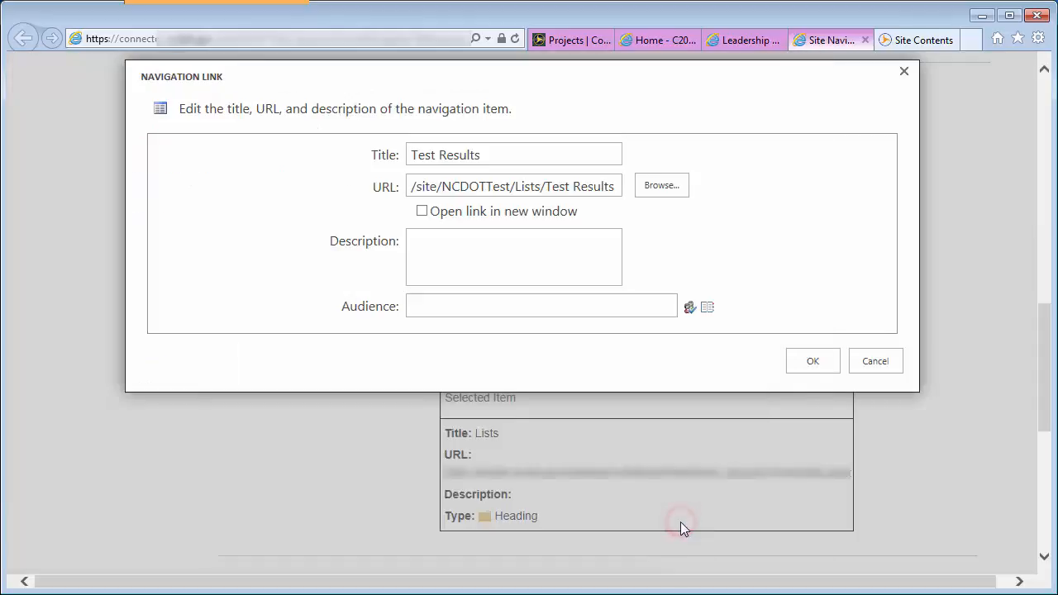
pyautogui.click(814, 366)
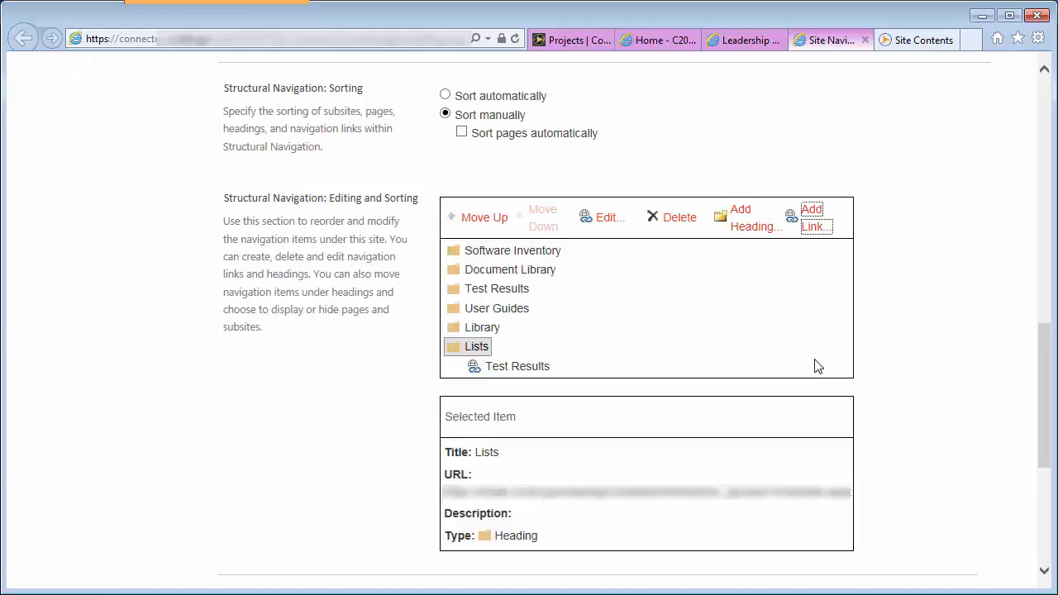
# Step: Add a Software Inventory link under the Lists heading, pointing to the NCDOT Test Site's Software Inventory list
pyautogui.click(816, 234)
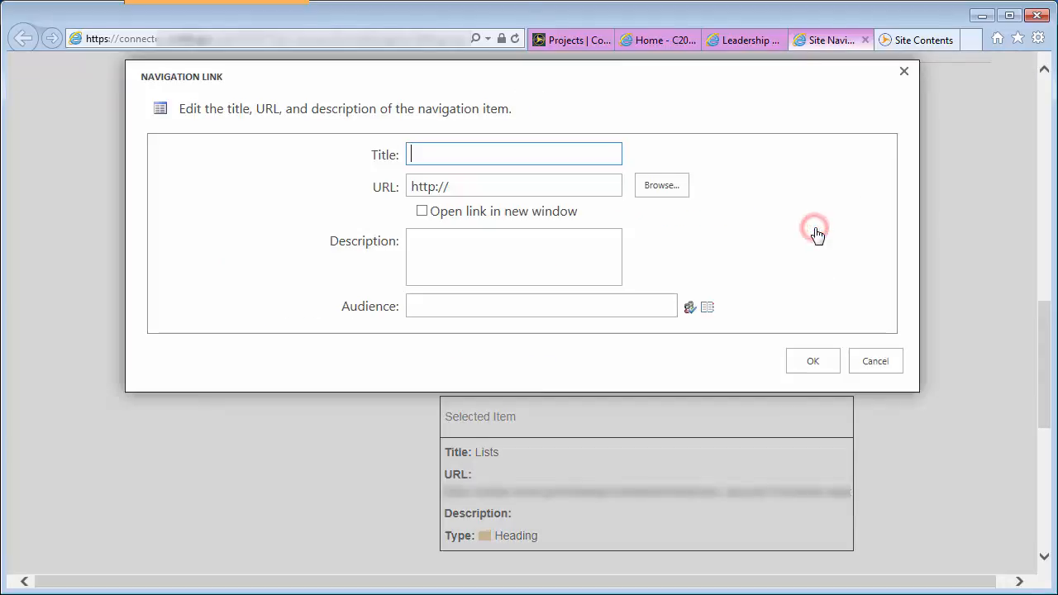
pyautogui.write('Software Inventory')
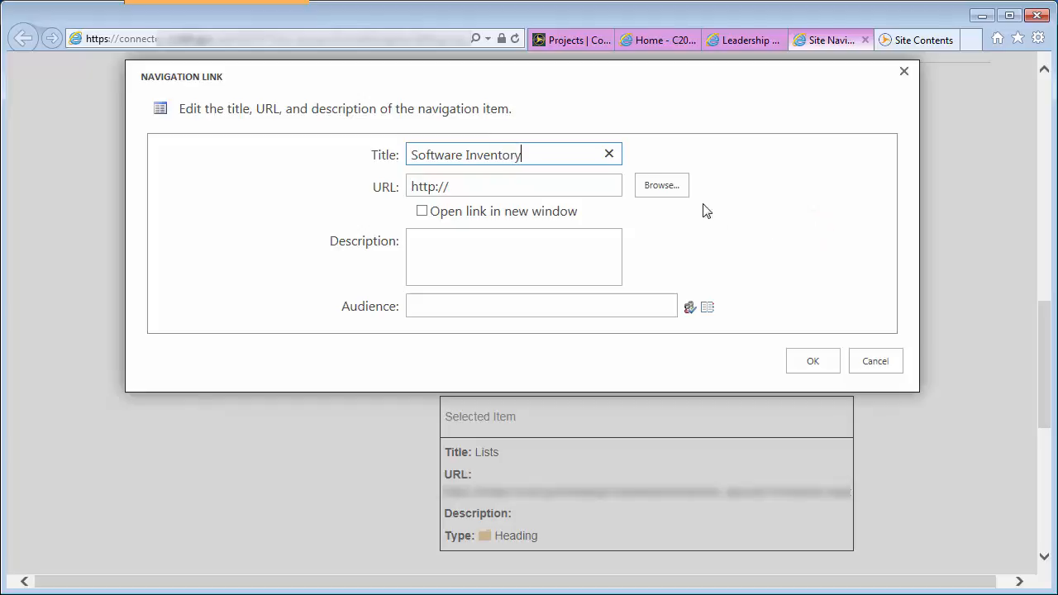
pyautogui.click(654, 190)
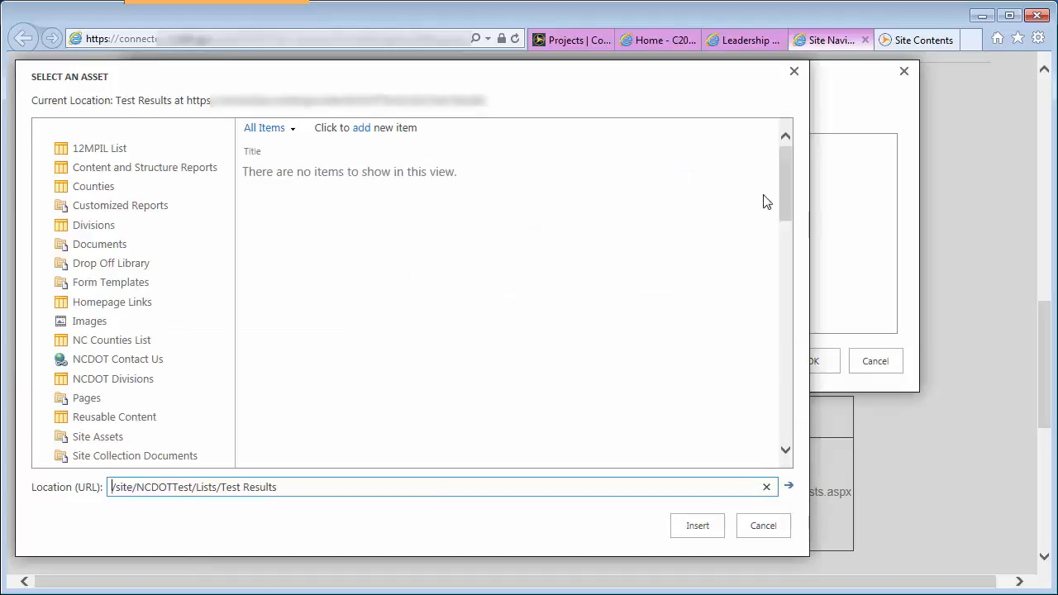
pyautogui.moveTo(785, 192); pyautogui.dragTo(780, 366)
pyautogui.click(138, 297)
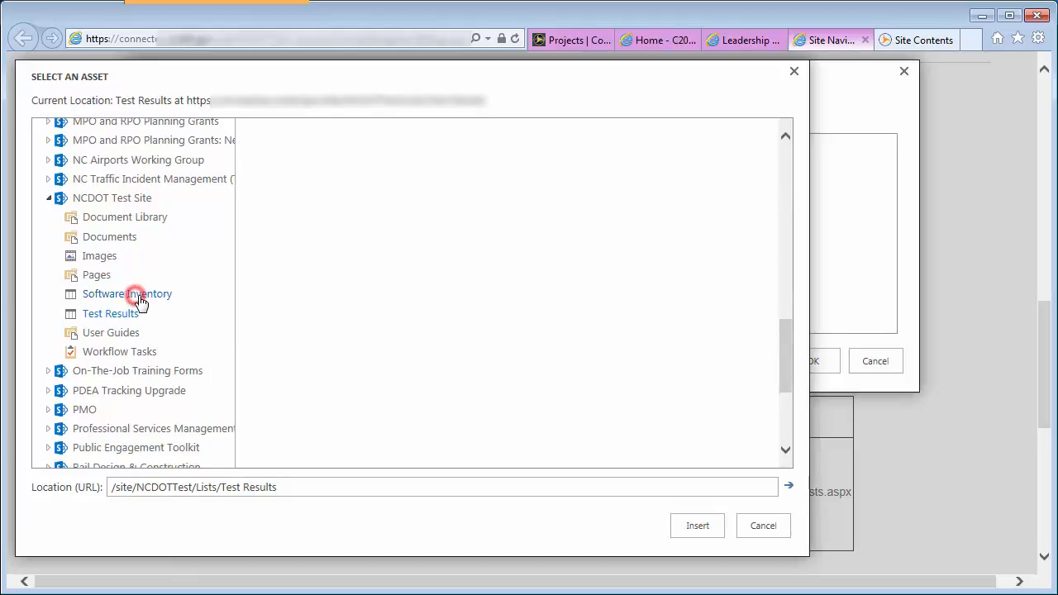
pyautogui.click(697, 526)
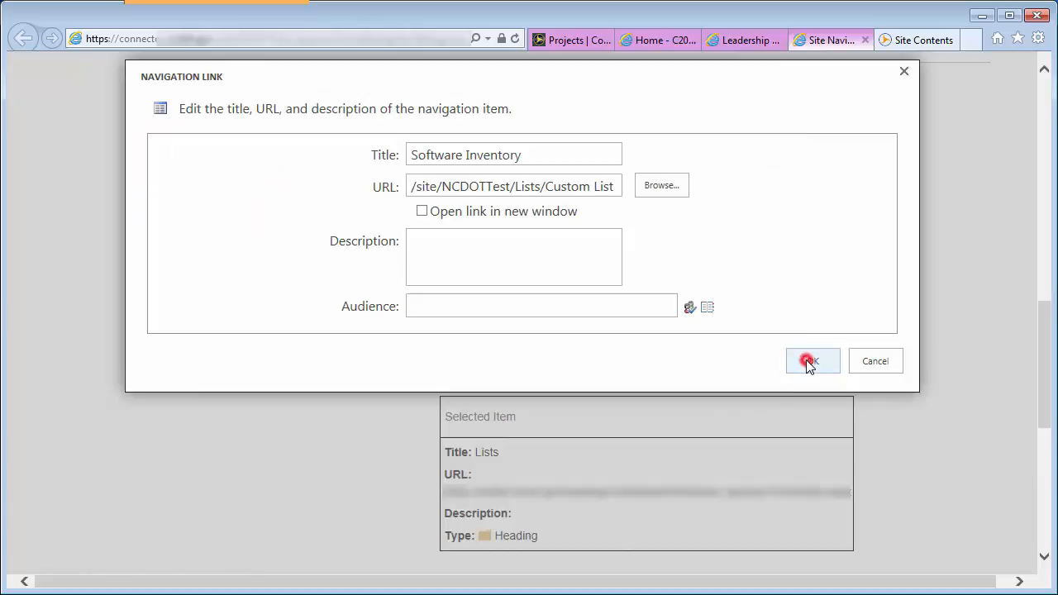
pyautogui.click(809, 362)
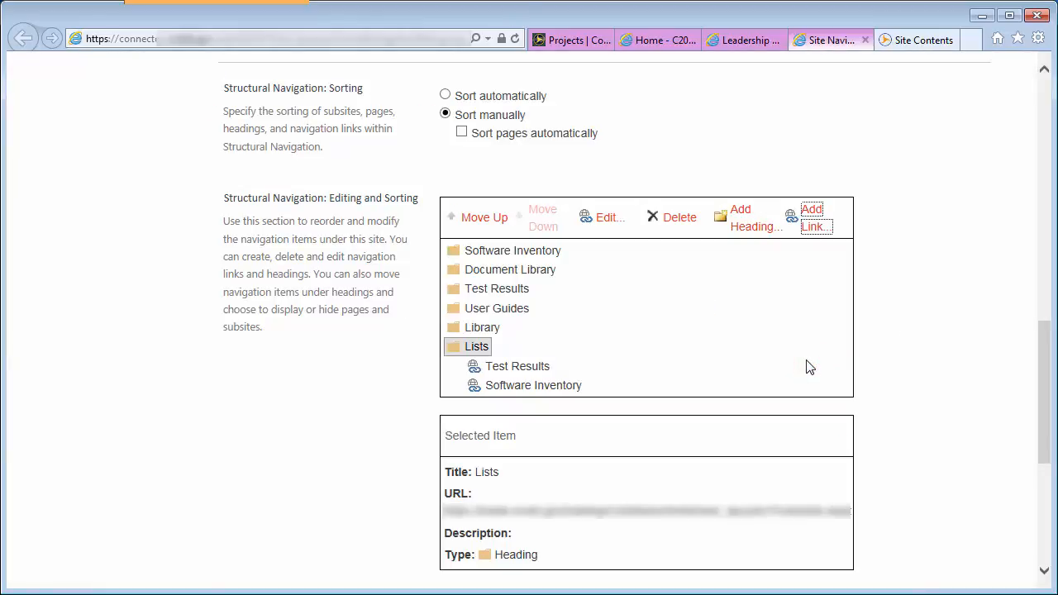
# Step: Delete the top-level Test Results and Software Inventory headings from the structural navigation
pyautogui.click(475, 286)
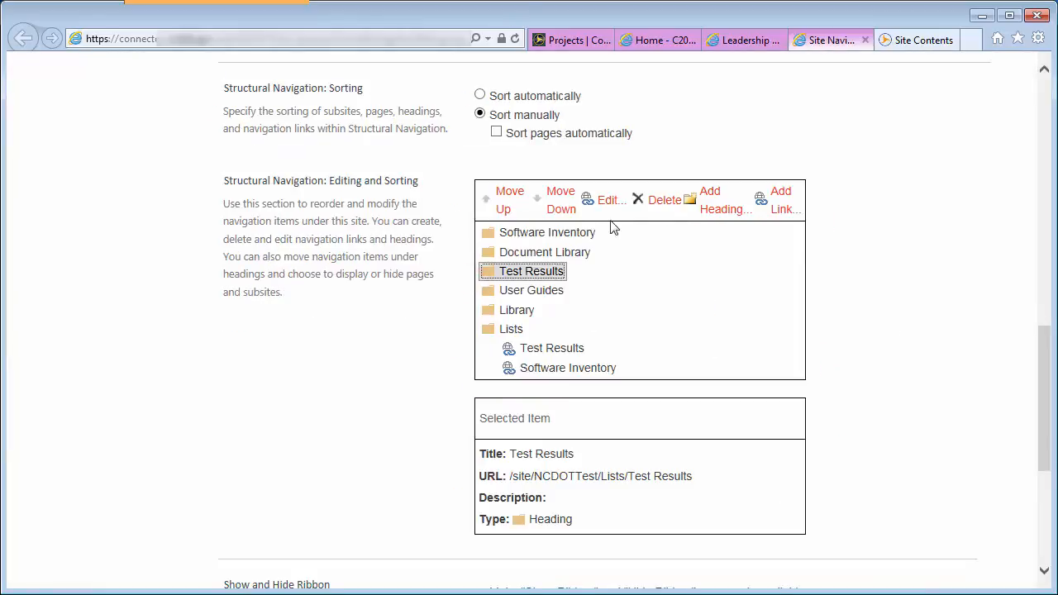
pyautogui.click(664, 201)
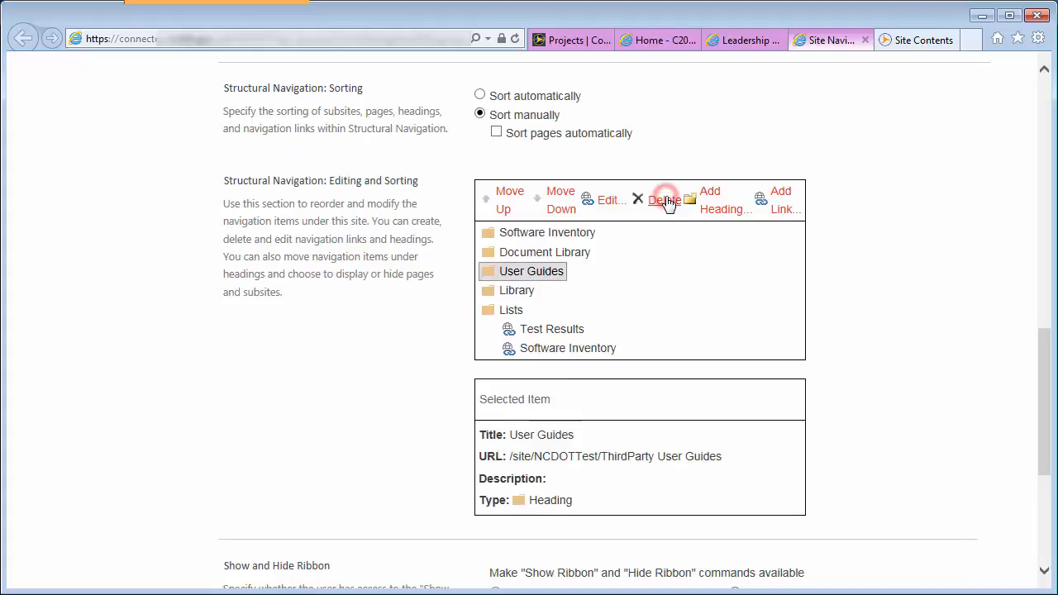
pyautogui.click(539, 235)
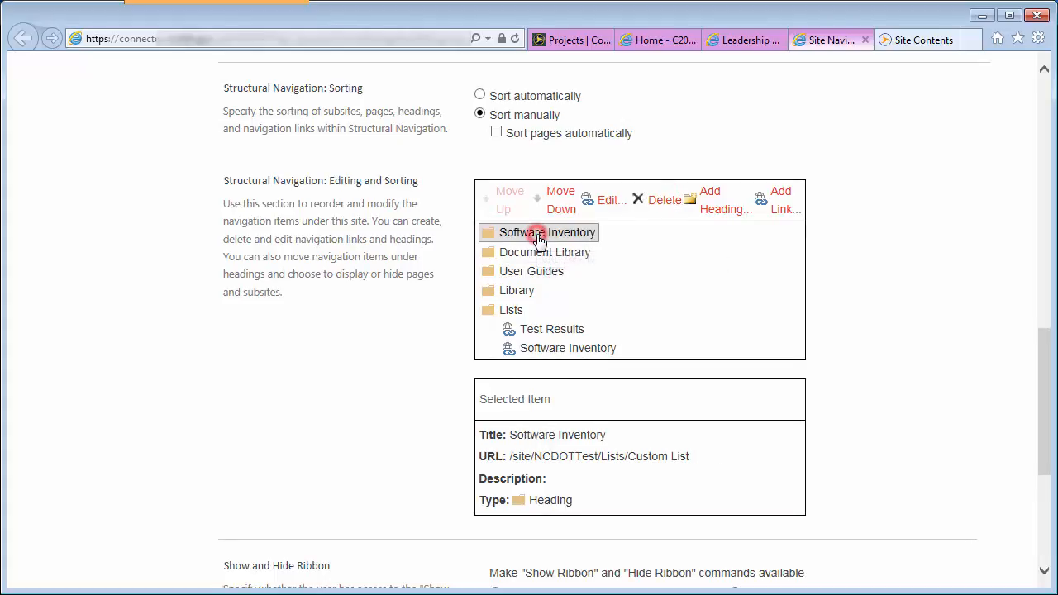
pyautogui.click(664, 202)
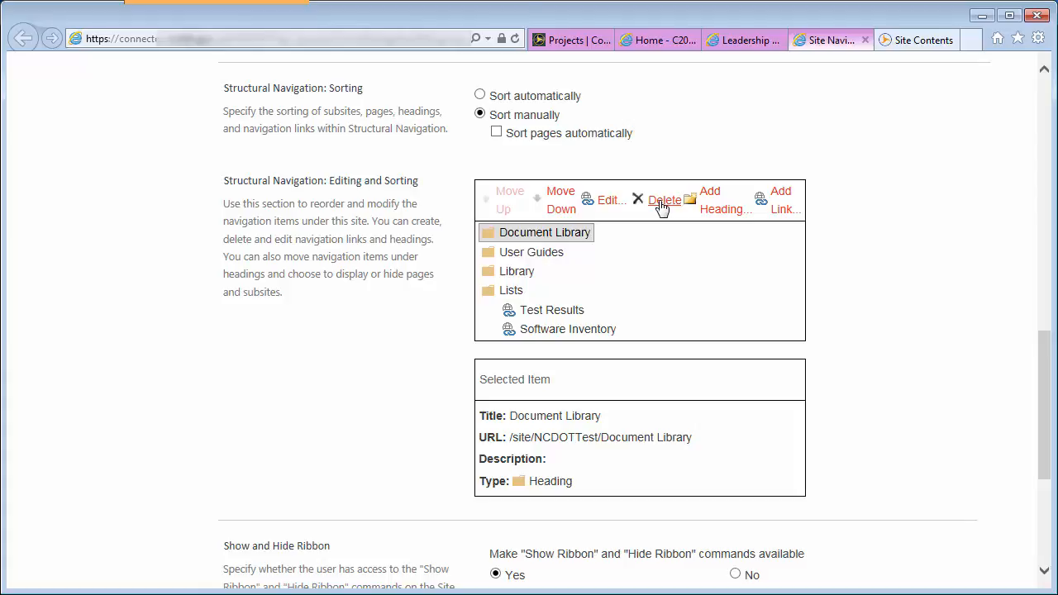
# Step: Move the Software Inventory link above Test Results under the Lists heading
pyautogui.click(556, 330)
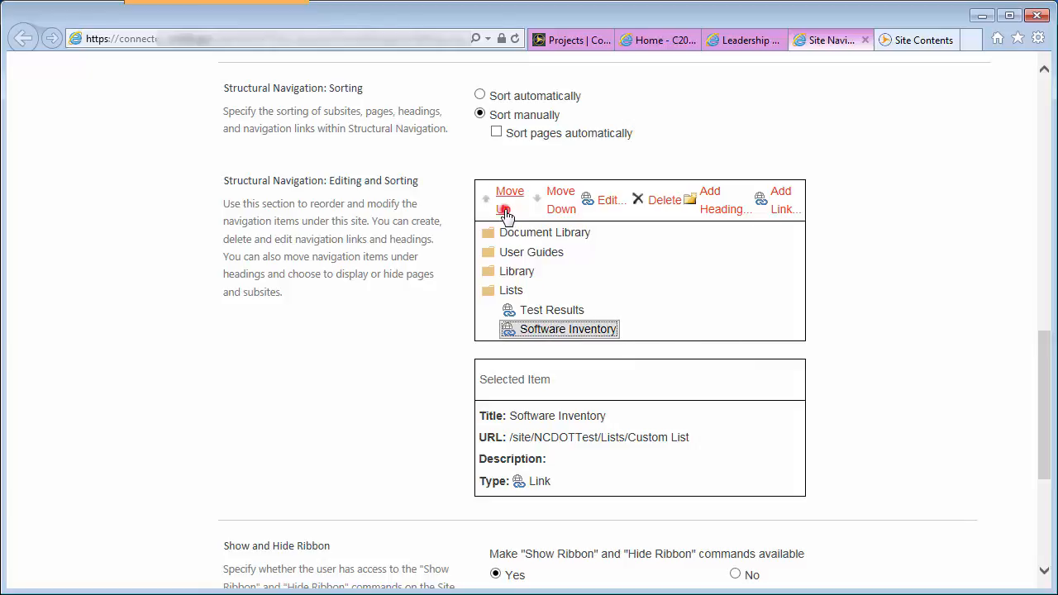
pyautogui.click(506, 213)
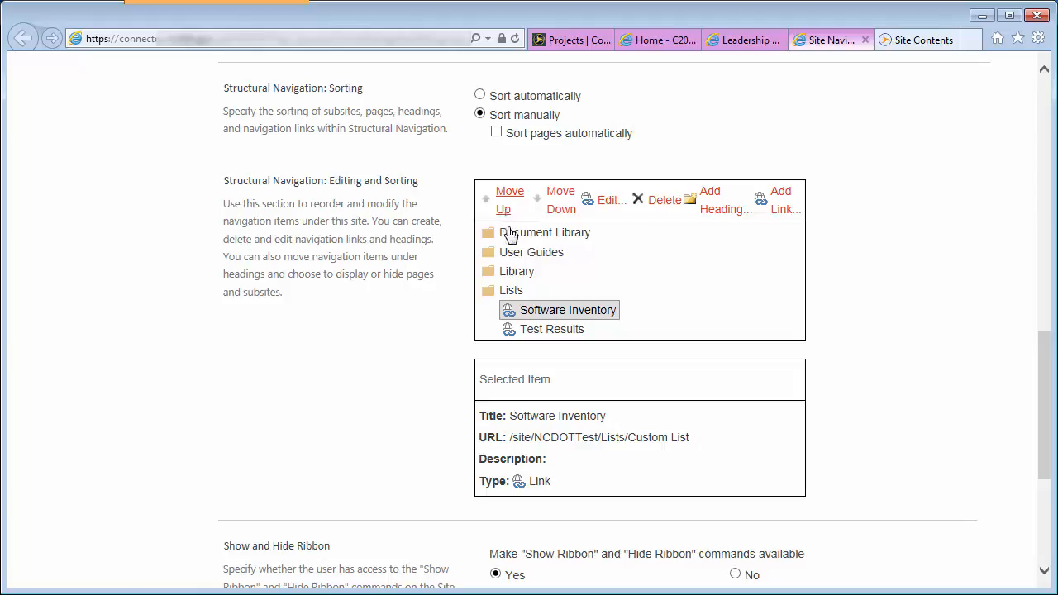
# Step: Add a Document Library link under the Library heading, pointing to the NCDOT Test Site's Document Library
pyautogui.click(516, 272)
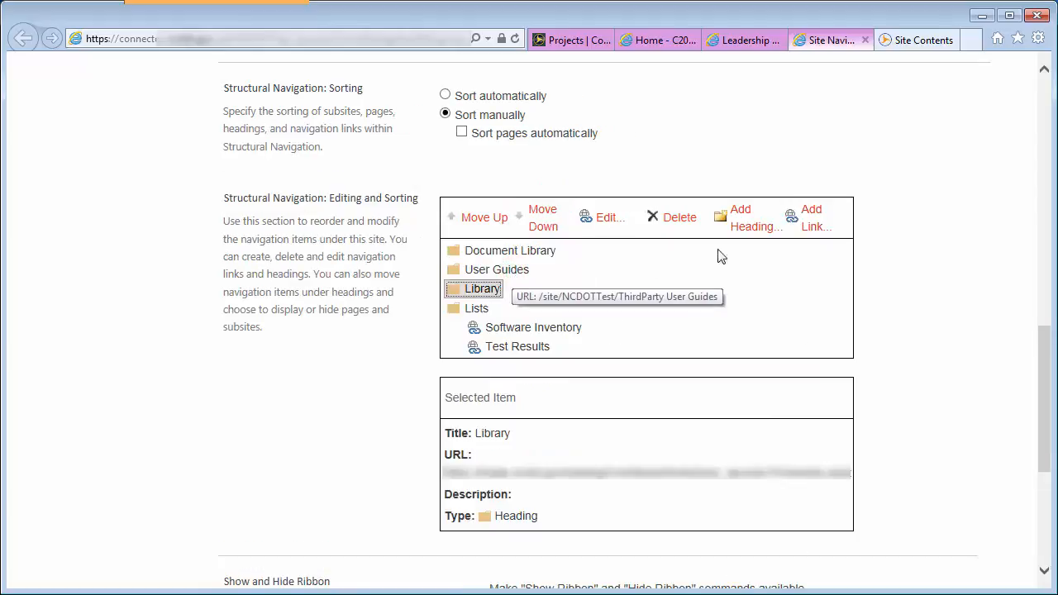
pyautogui.click(811, 225)
pyautogui.write('Docu')
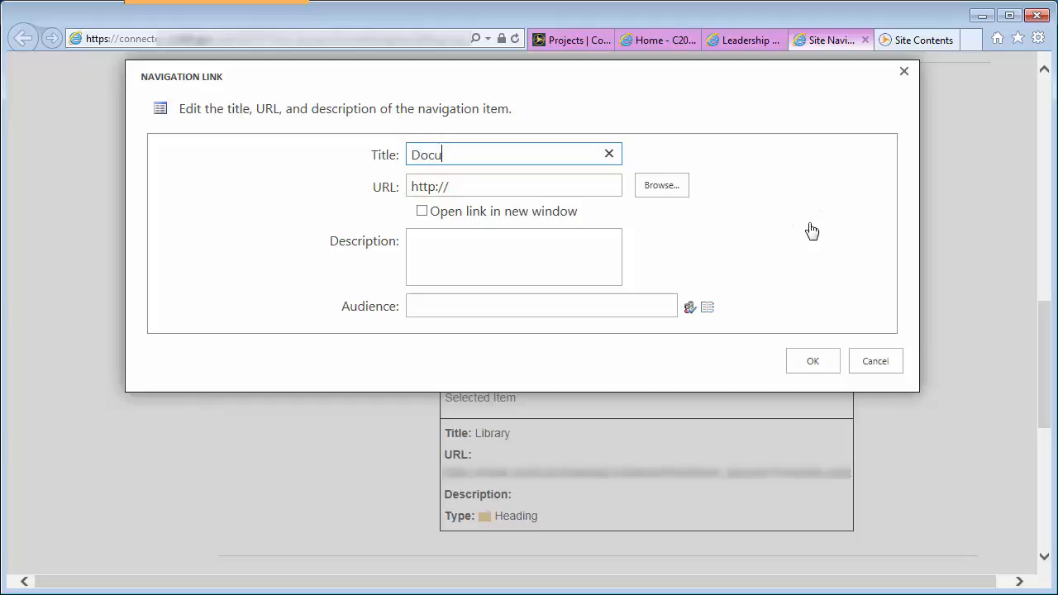
pyautogui.write('ment Library')
pyautogui.click(679, 188)
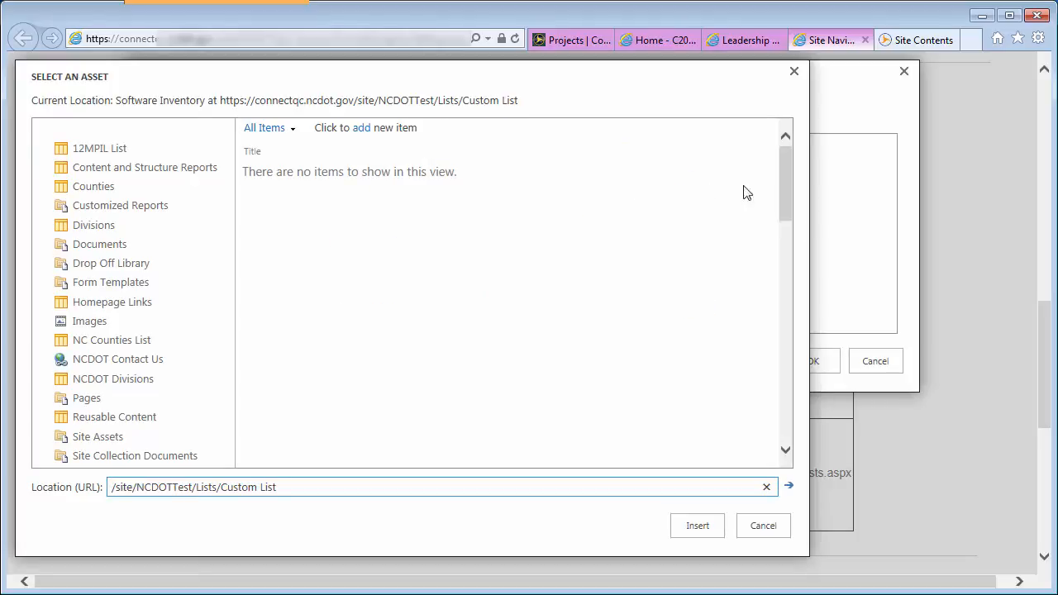
pyautogui.moveTo(784, 190); pyautogui.dragTo(776, 369)
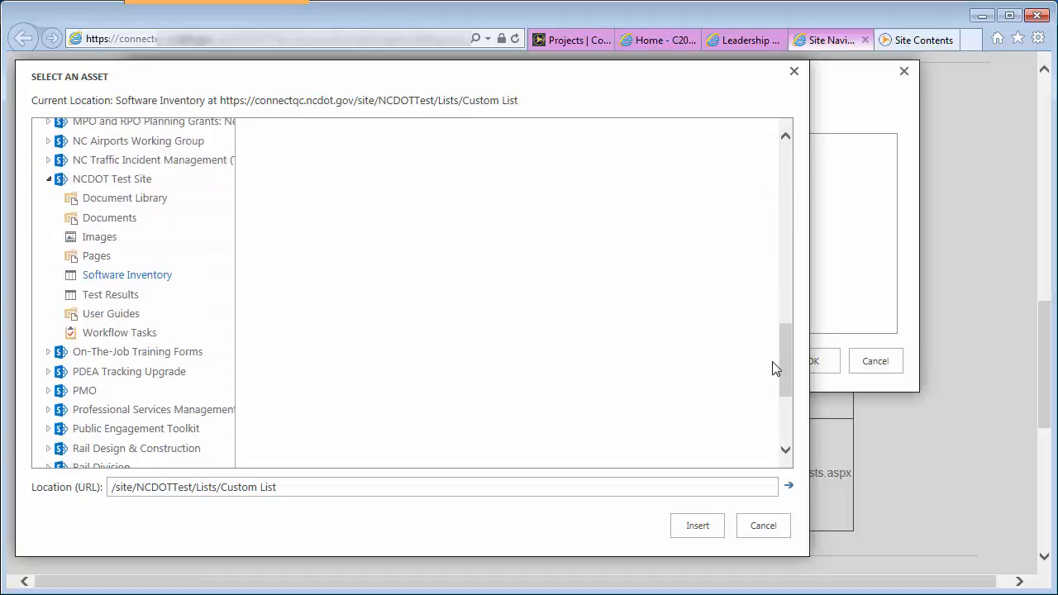
pyautogui.click(137, 204)
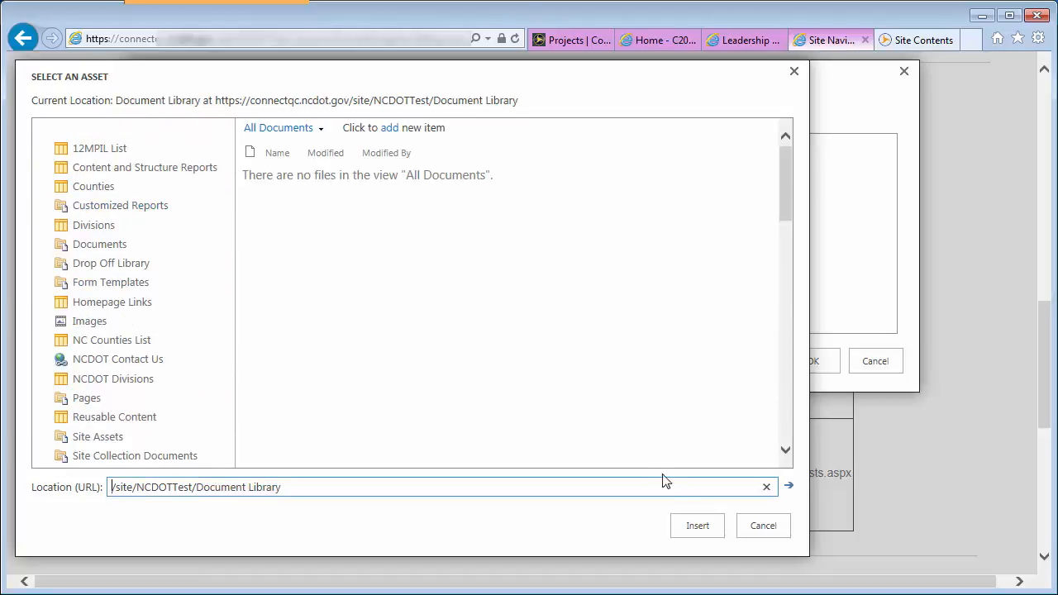
pyautogui.click(697, 528)
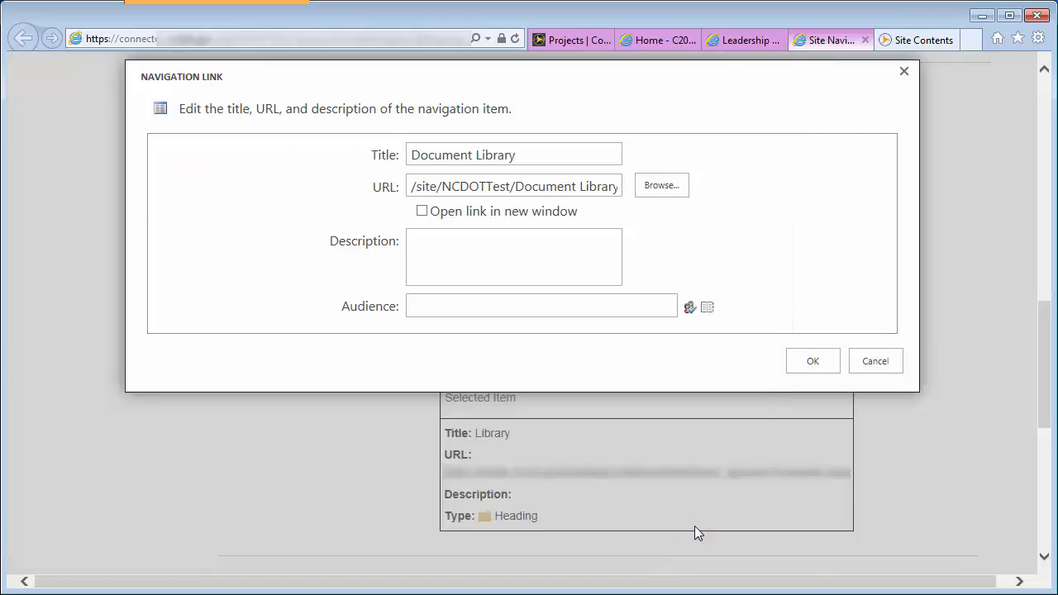
pyautogui.click(811, 363)
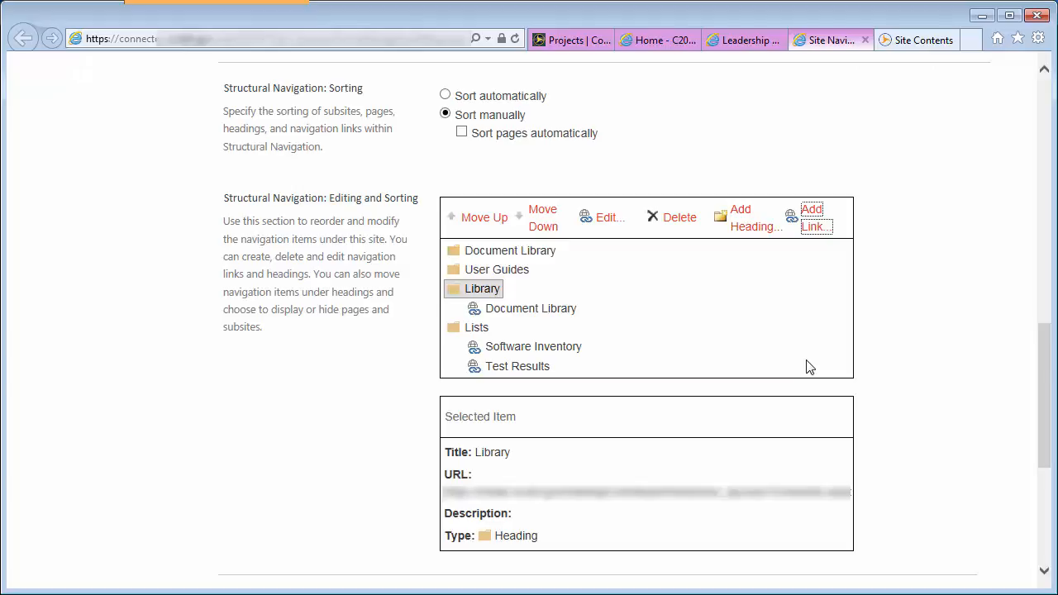
# Step: Add a User Guides link under the Library heading, pointing to the NCDOT Test Site's User Guides library
pyautogui.click(814, 226)
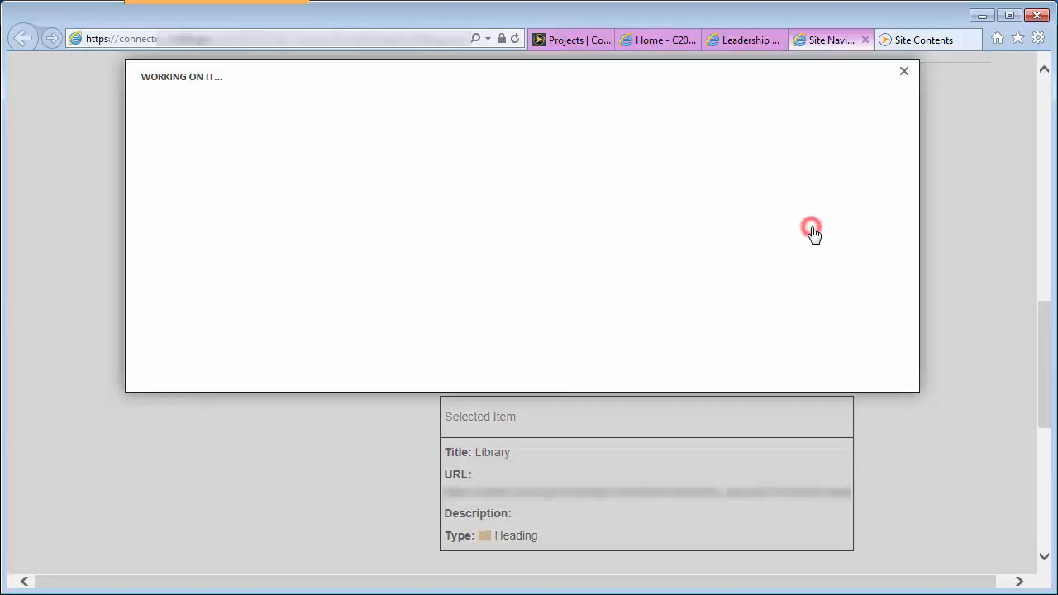
pyautogui.write('User Guides')
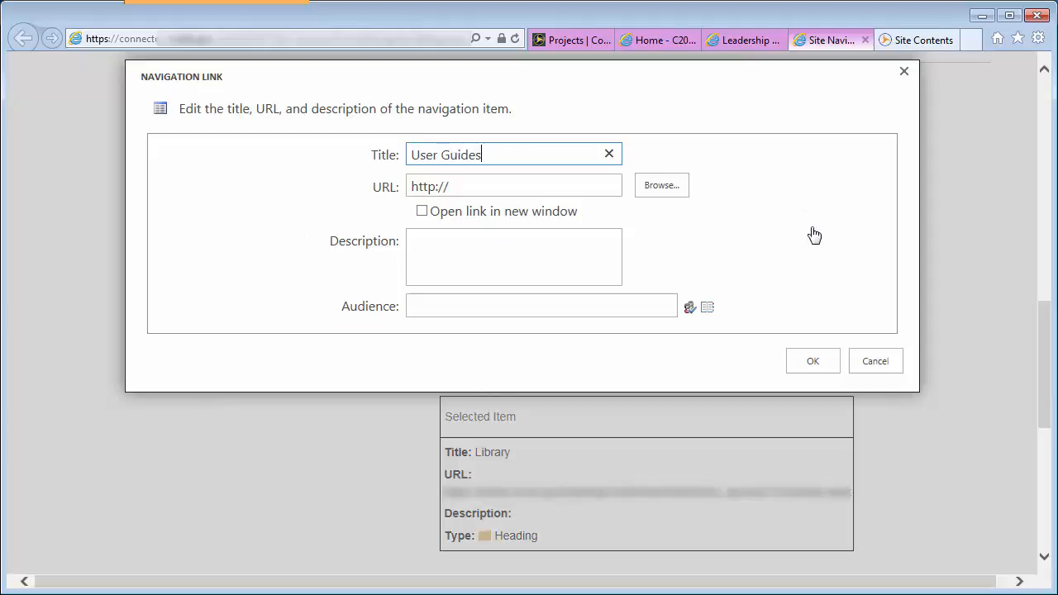
pyautogui.click(657, 191)
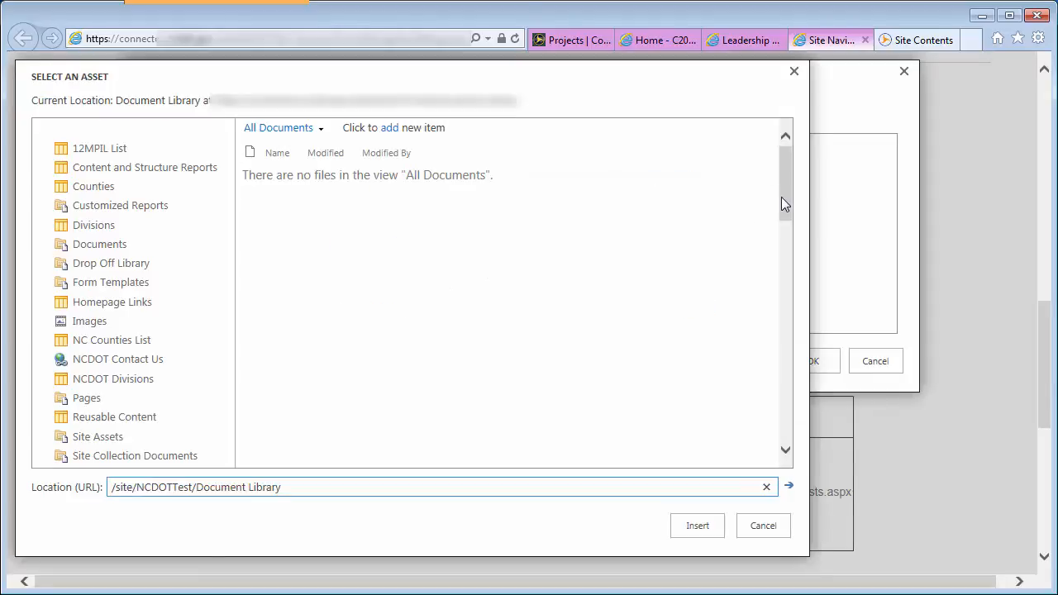
pyautogui.moveTo(782, 197); pyautogui.dragTo(777, 371)
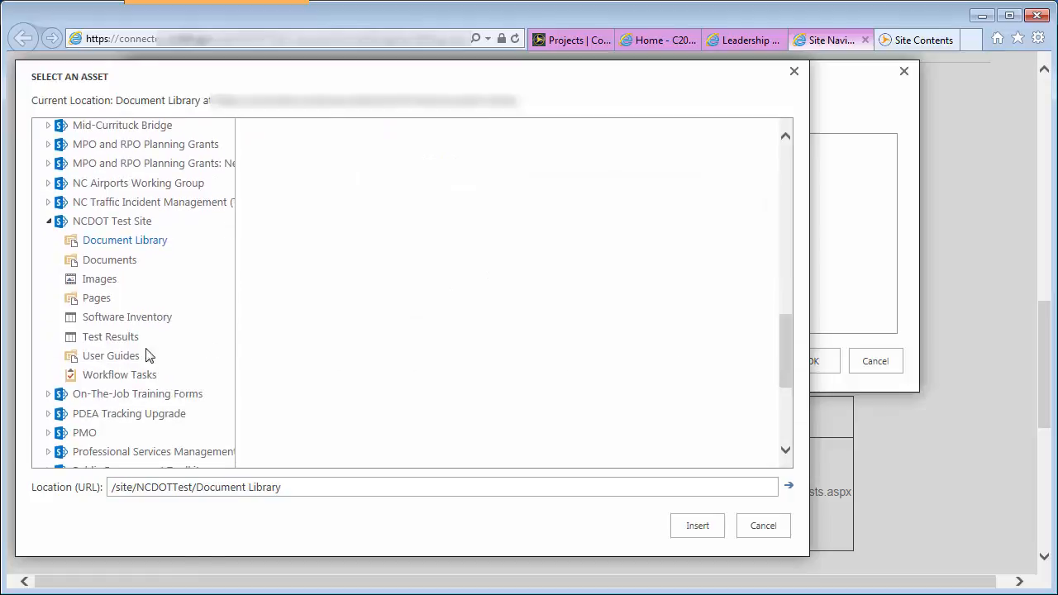
pyautogui.click(124, 356)
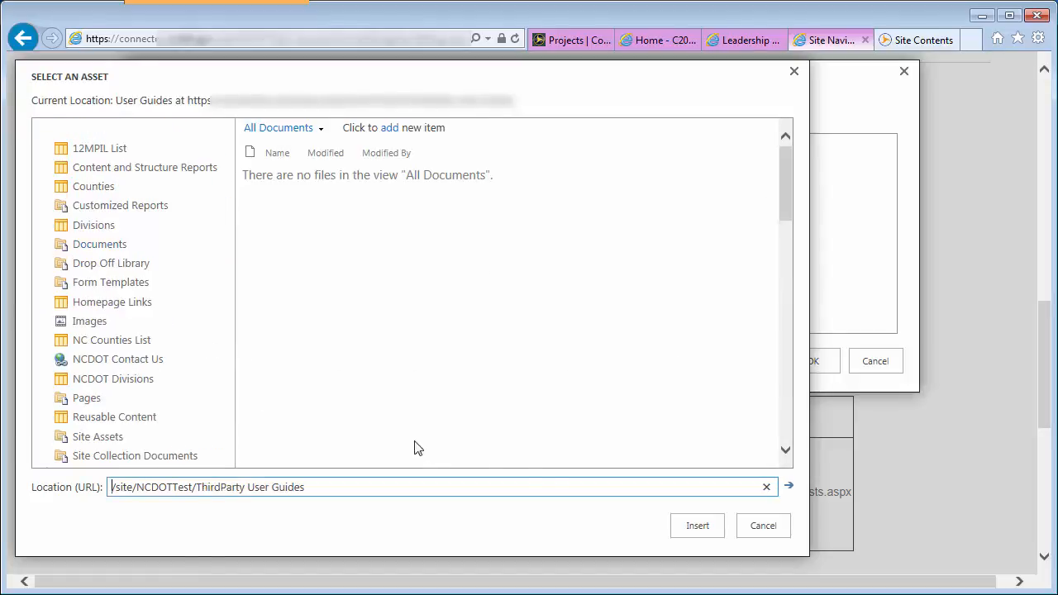
pyautogui.click(698, 529)
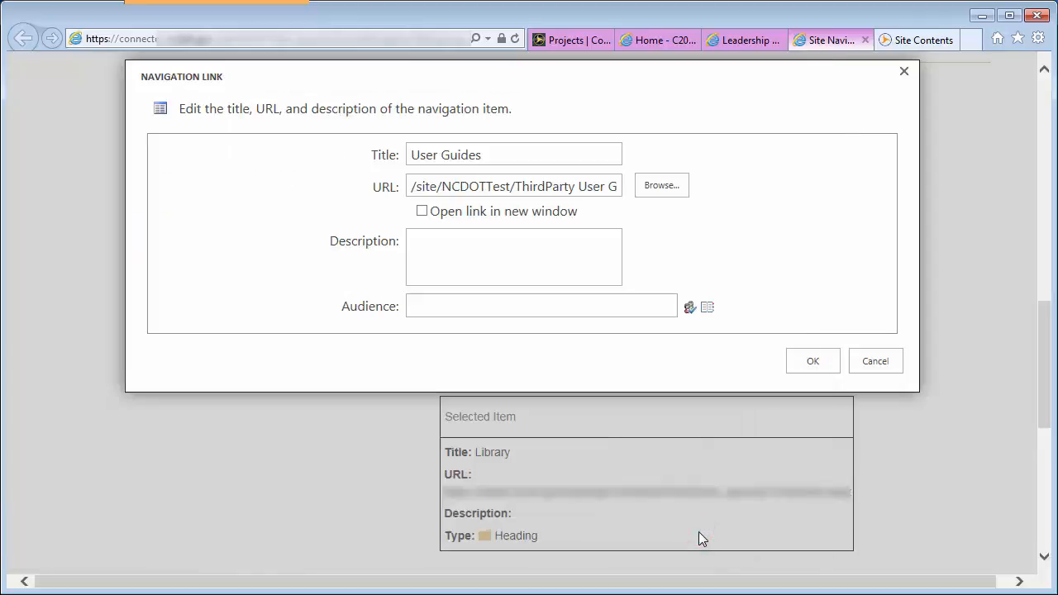
pyautogui.click(811, 359)
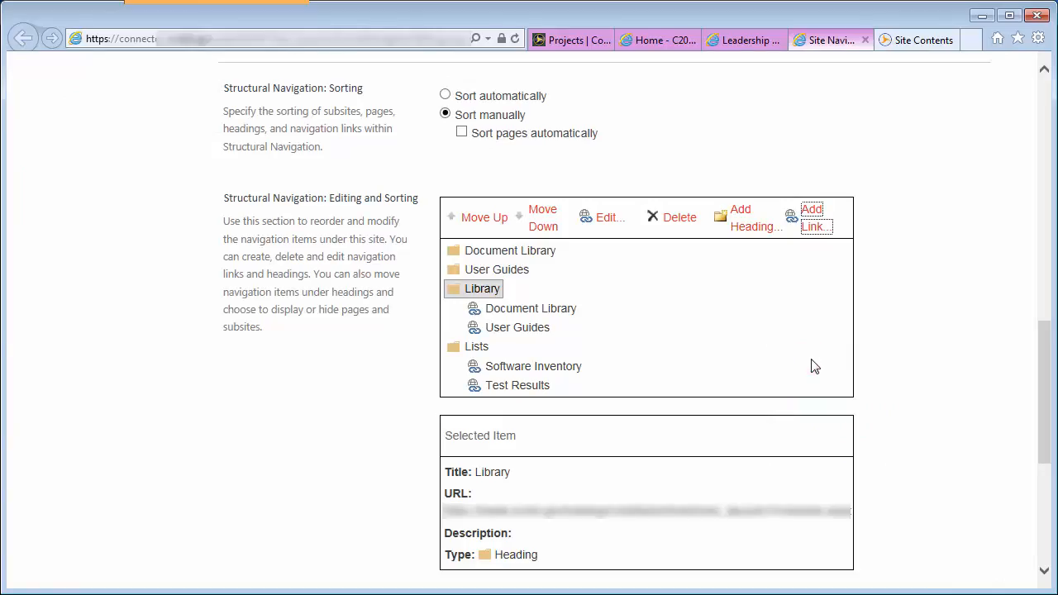
# Step: Delete the top-level Document Library and User Guides headings from the structural navigation
pyautogui.click(537, 251)
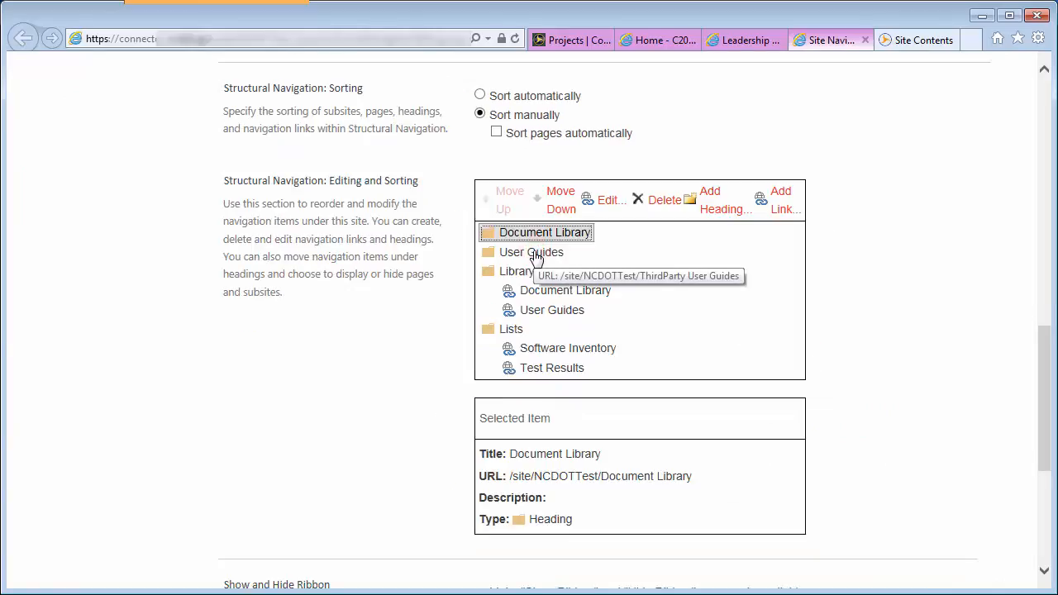
pyautogui.click(659, 200)
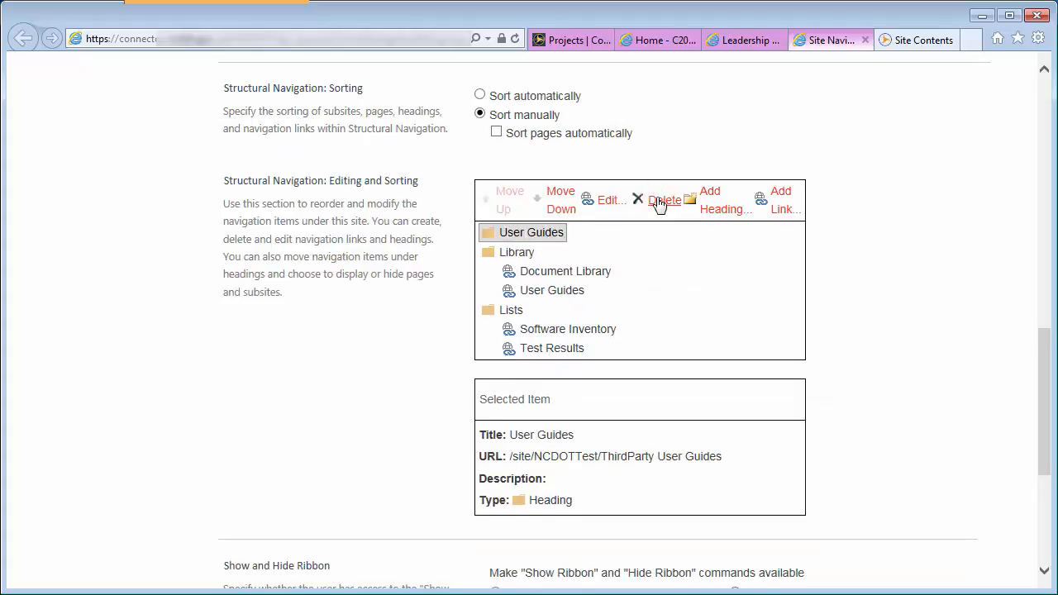
pyautogui.click(659, 201)
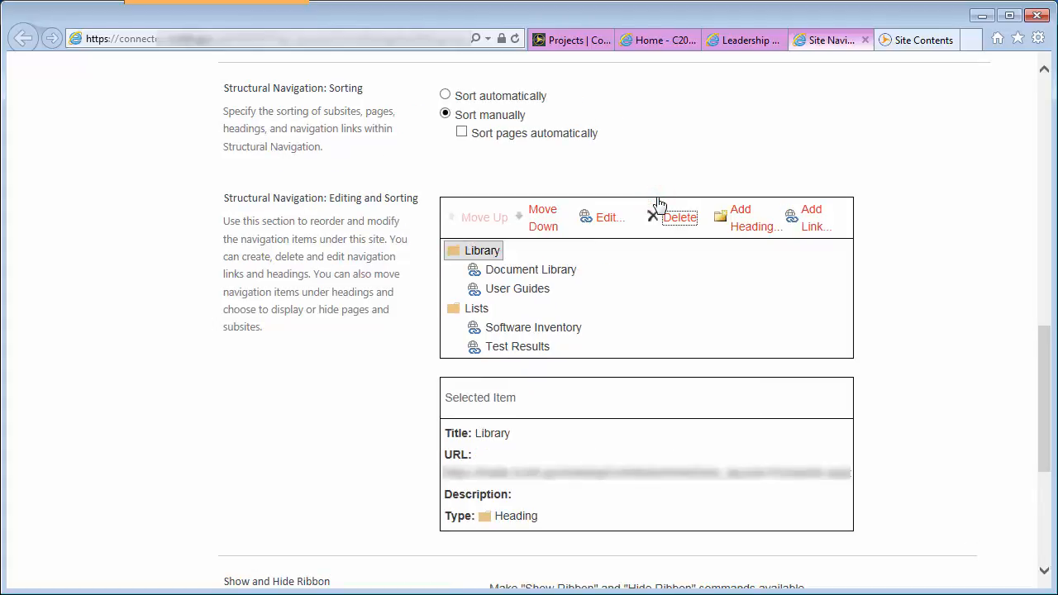
# Step: Rename the Library navigation heading as Libraries
pyautogui.click(607, 220)
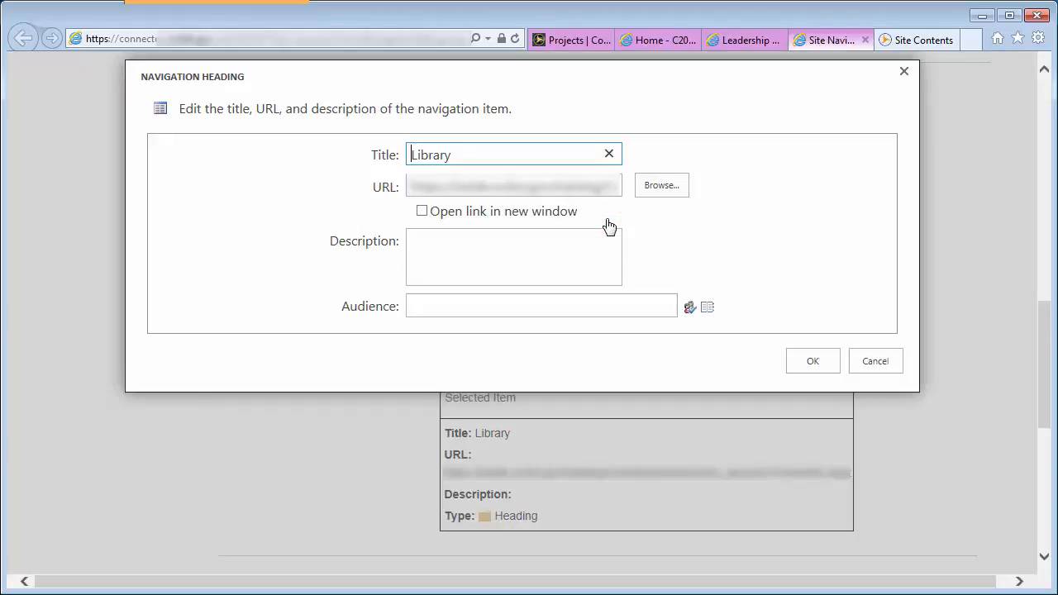
pyautogui.click(513, 160)
pyautogui.press('BackSpace')
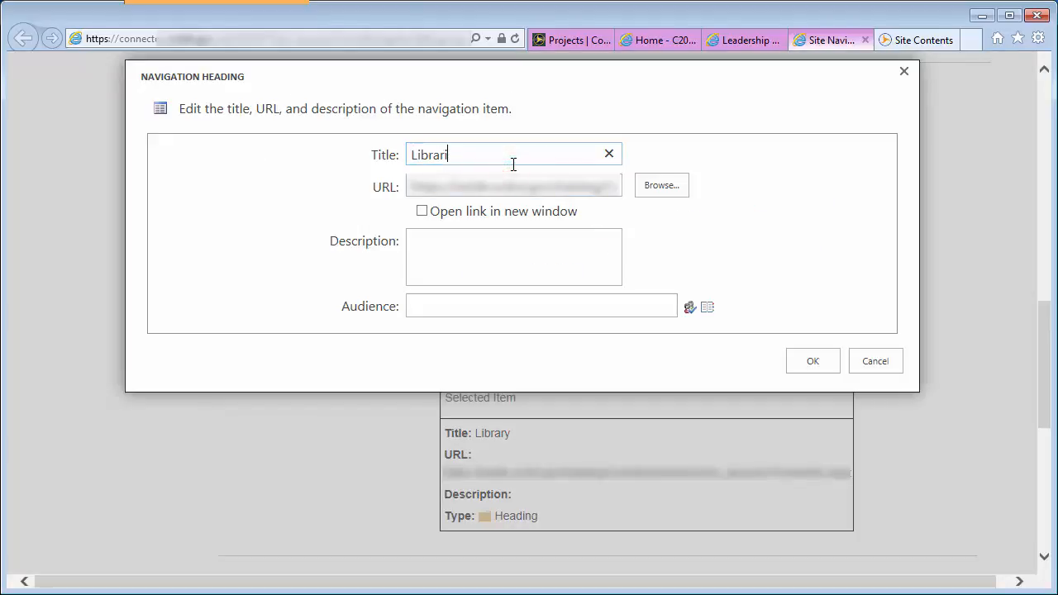
pyautogui.write('ies')
pyautogui.click(813, 362)
# Step: Save the navigation settings and go back to the NCDOT Test Site's home page
pyautogui.scroll(-3, 1044, 361)
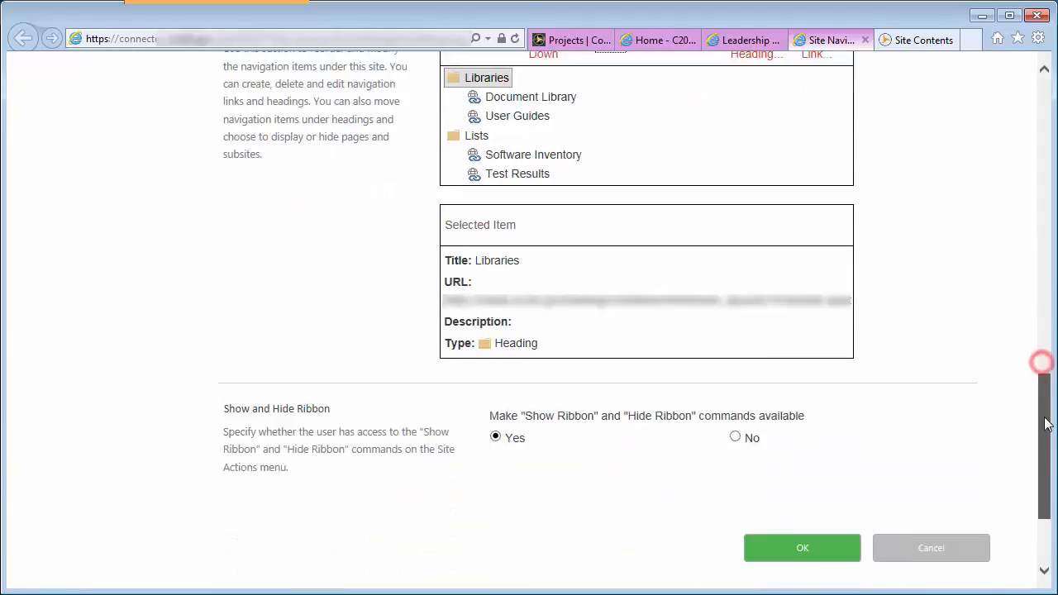
pyautogui.click(810, 480)
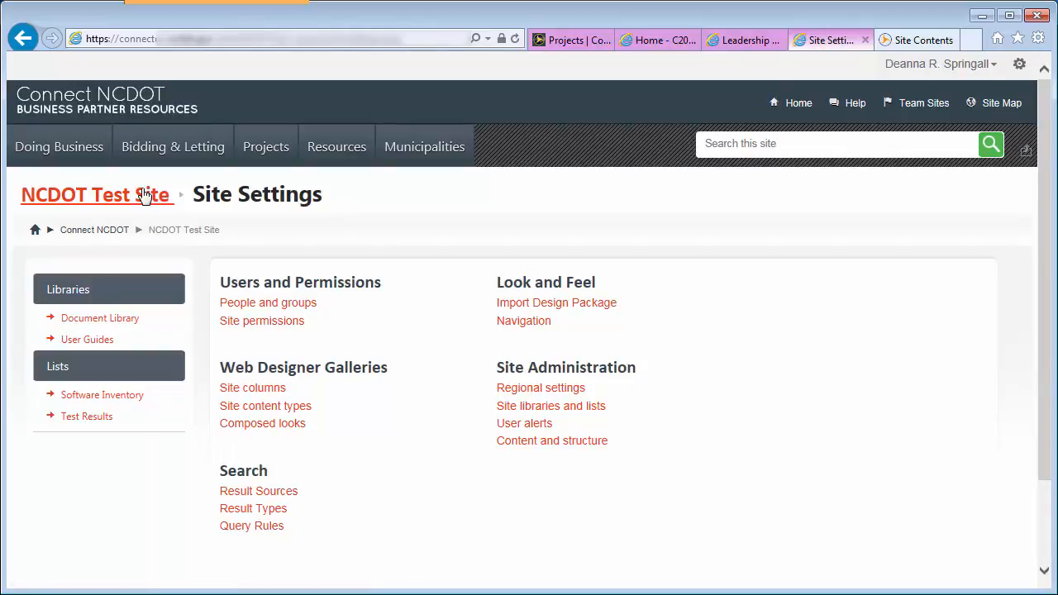
pyautogui.click(143, 192)
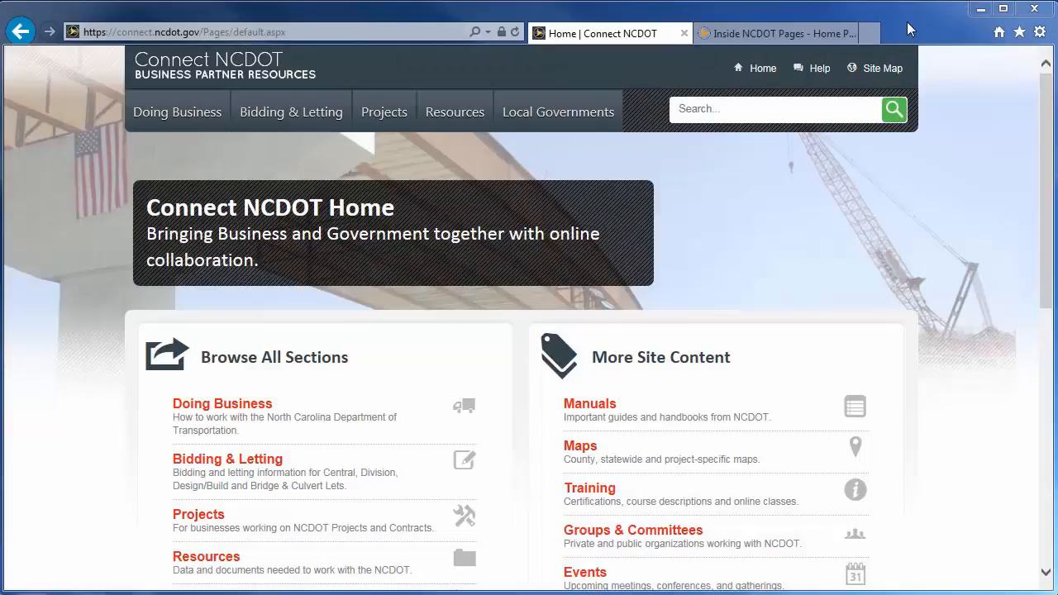
# Step: Open the SharePoint Help page from Connect NCDOT's User Help and Support section
pyautogui.click(827, 70)
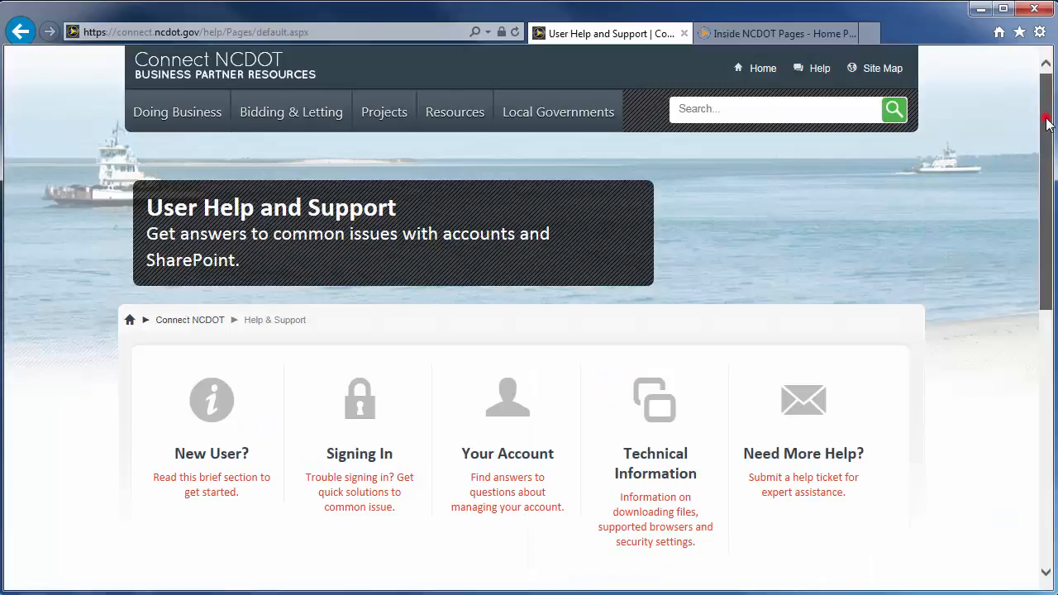
pyautogui.moveTo(1048, 122); pyautogui.dragTo(1045, 293)
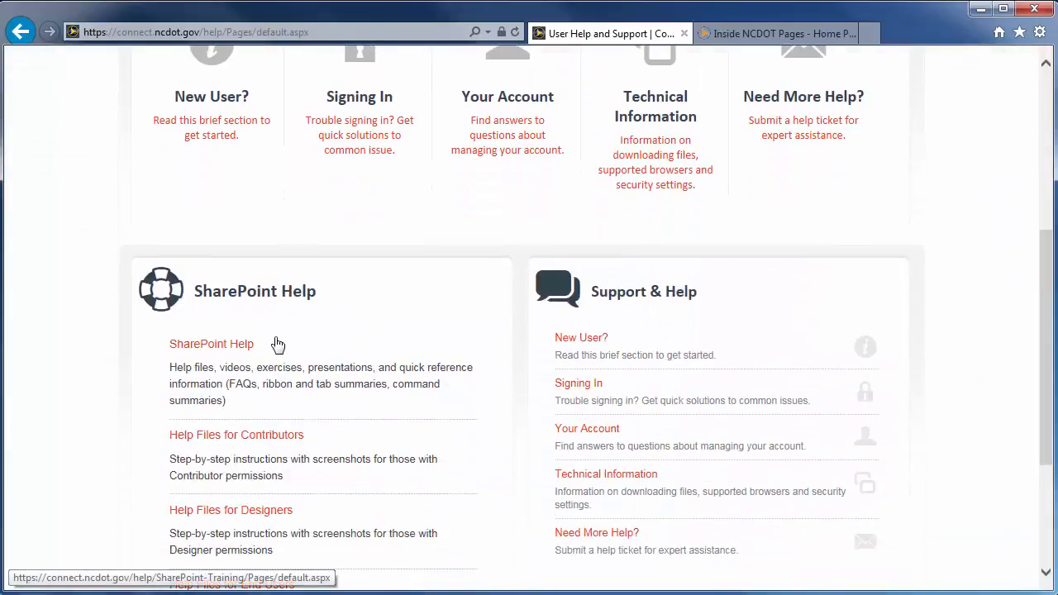
pyautogui.click(228, 350)
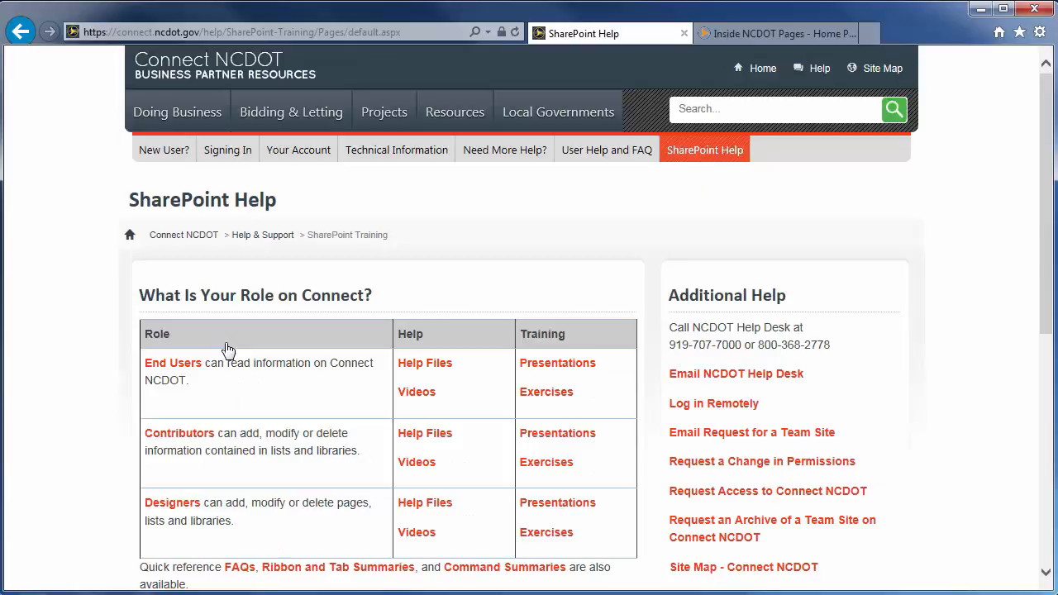
# Step: Switch to the Inside NCDOT home page and find the Website Help link in its footer
pyautogui.click(752, 33)
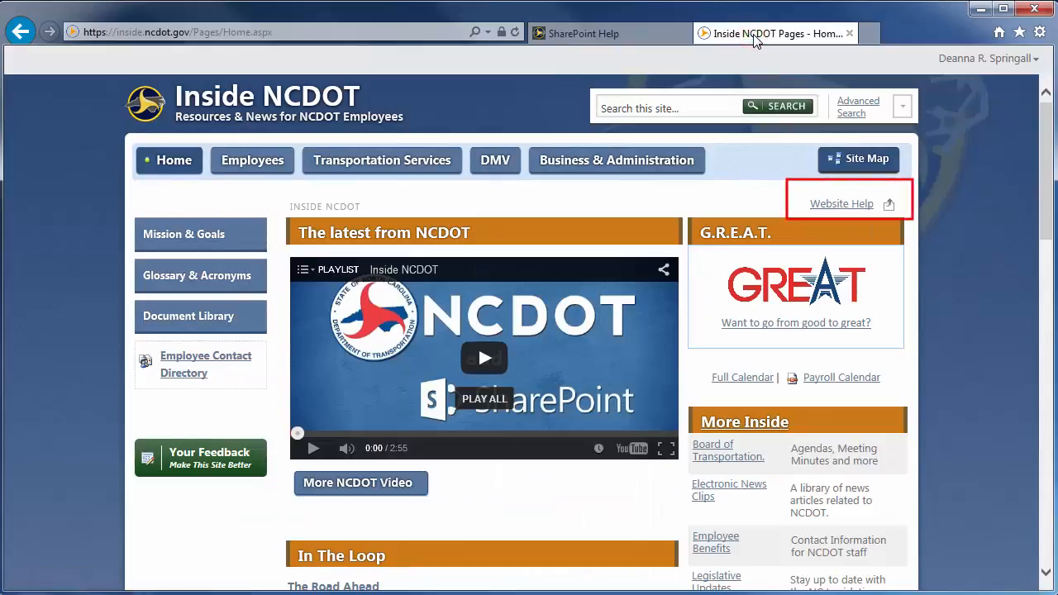
pyautogui.moveTo(1046, 112); pyautogui.dragTo(1053, 436)
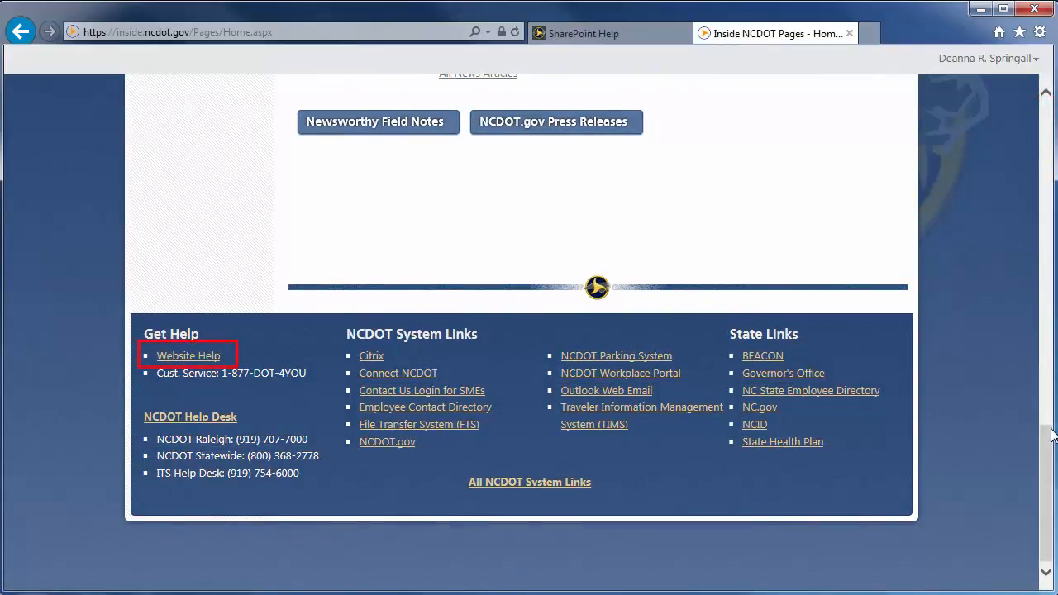